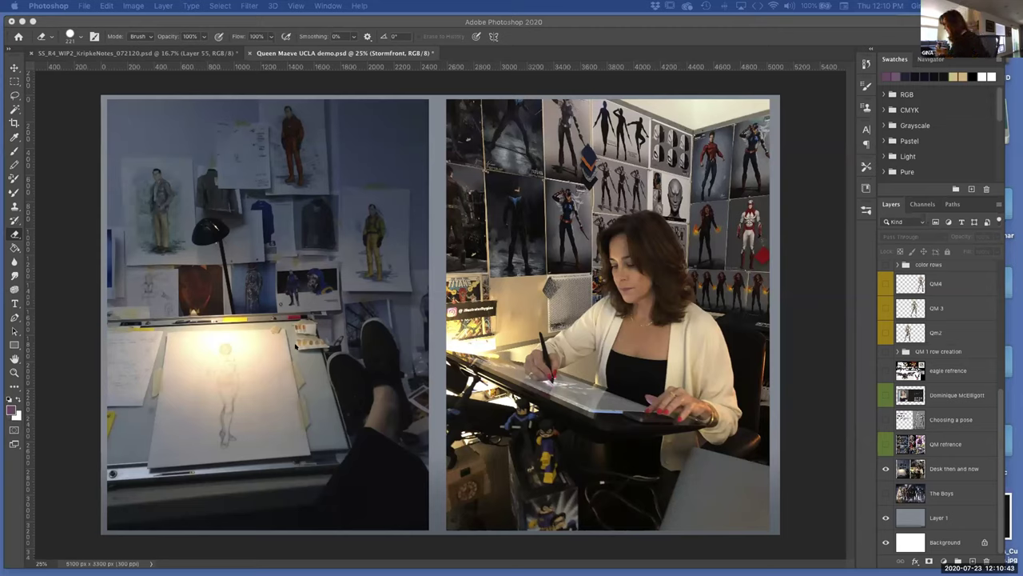
# Step: Hide the Desk then and now layer and show The Boys layer for viewing, hiding it again once examined
pyautogui.click(885, 469)
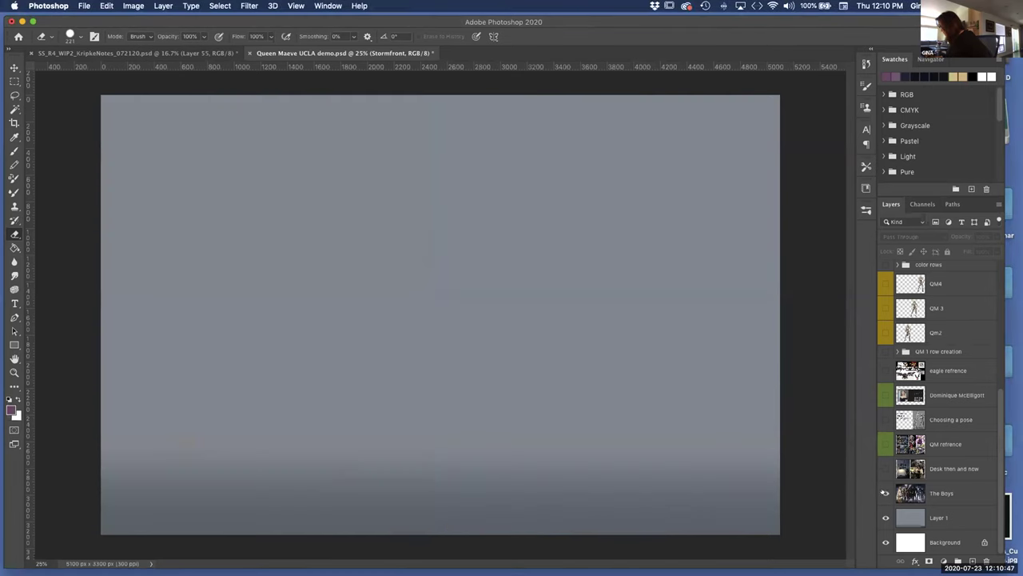
pyautogui.click(885, 493)
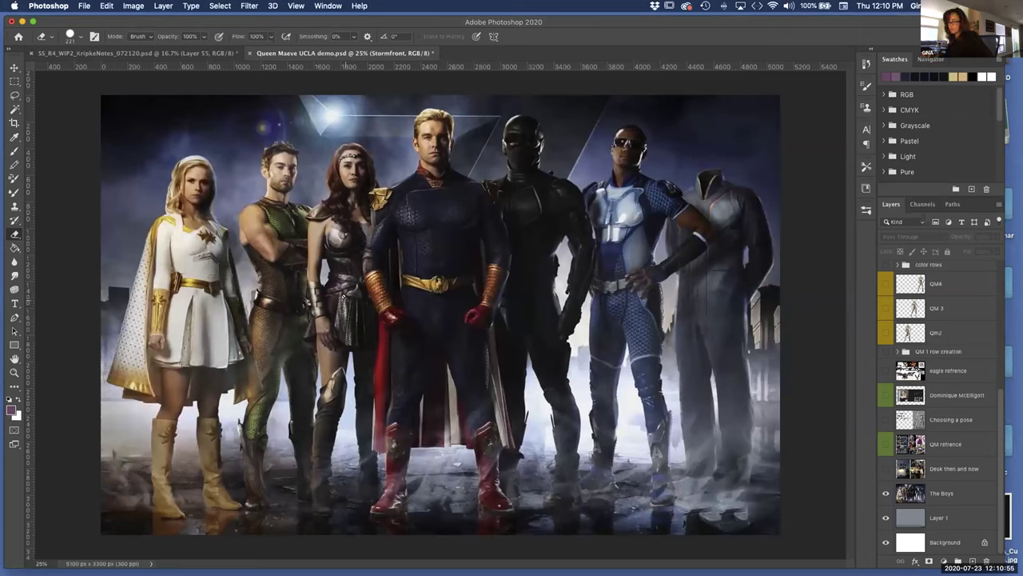
pyautogui.click(884, 493)
# Step: Show the QM refrence layer for viewing and replace it with the Choosing a pose layer
pyautogui.click(885, 444)
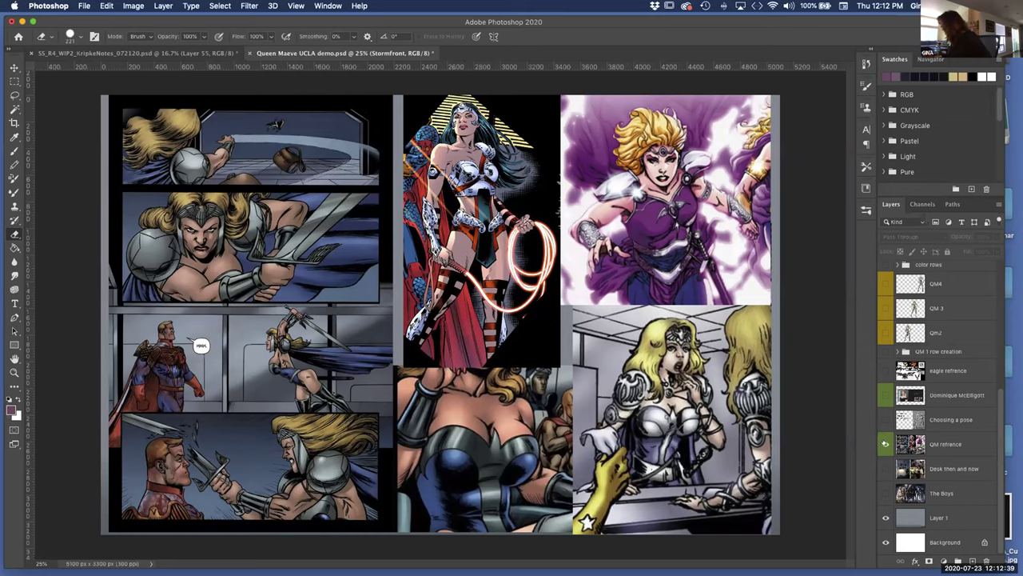
pyautogui.click(885, 443)
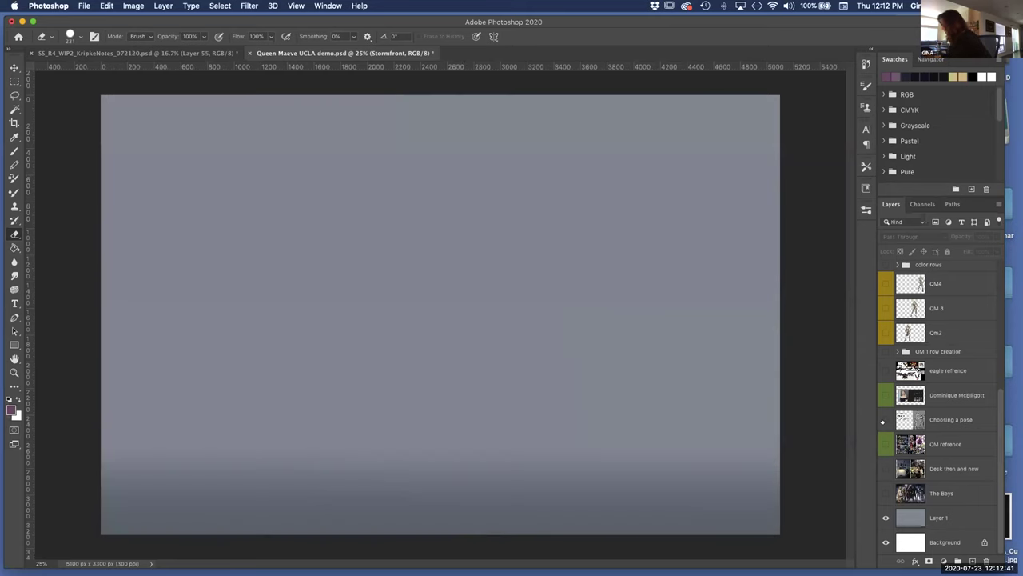
pyautogui.click(884, 420)
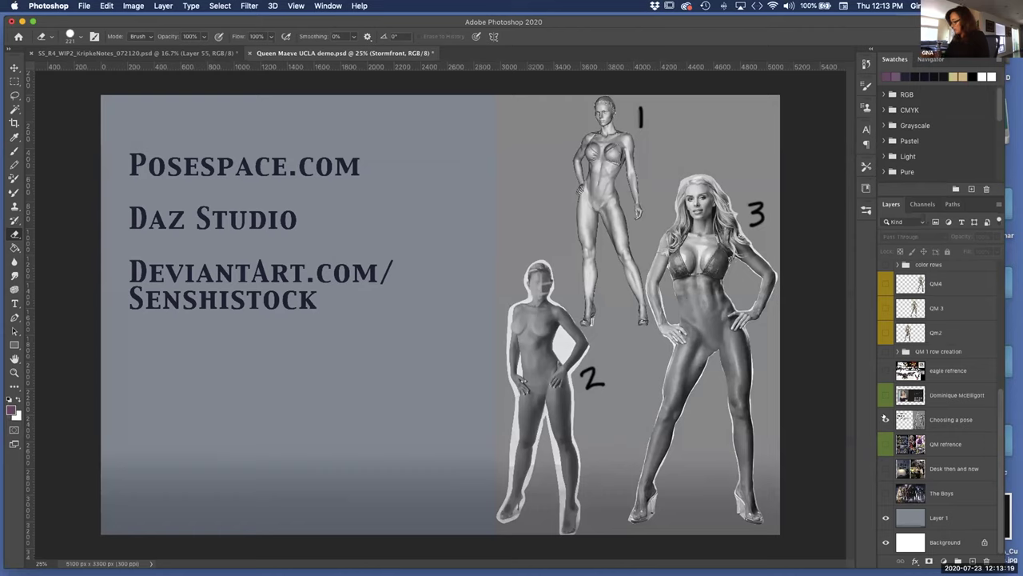
# Step: Switch to the minimized Safari window with the Posespace contact sheet and place it fully in view
pyautogui.moveTo(662, 24); pyautogui.dragTo(601, 22)
pyautogui.moveTo(554, 559)
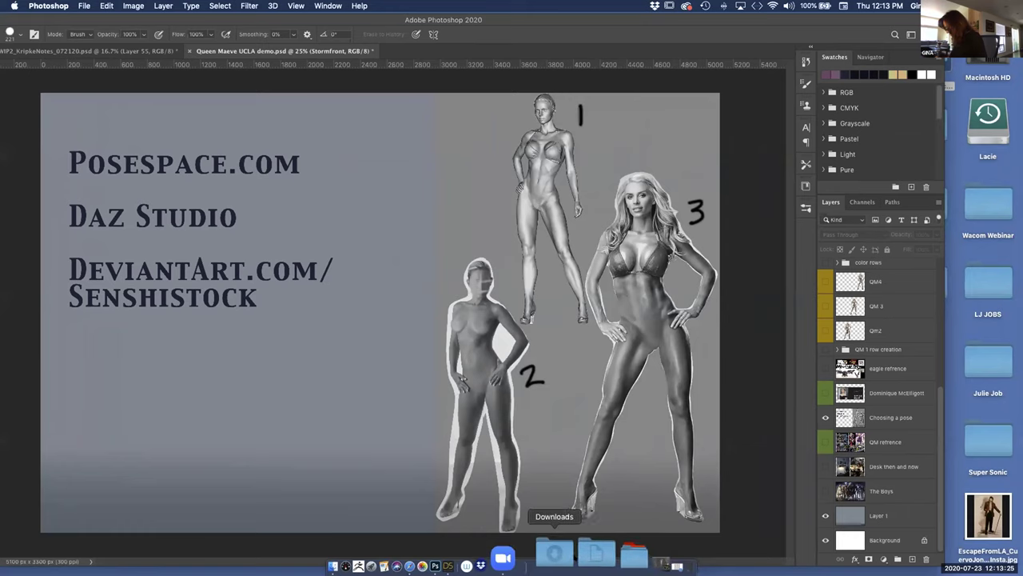
pyautogui.click(630, 553)
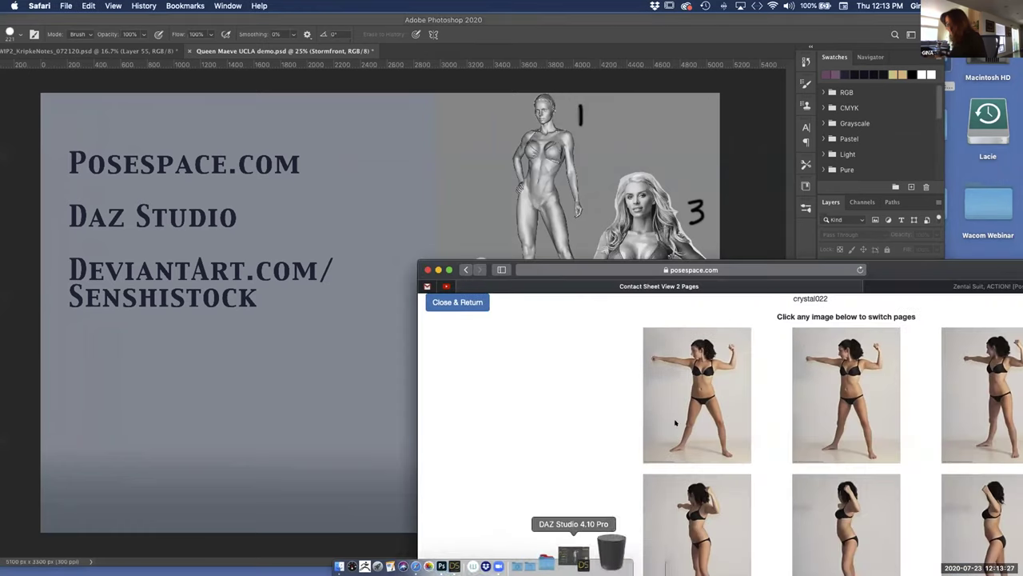
pyautogui.moveTo(906, 269); pyautogui.dragTo(500, 31)
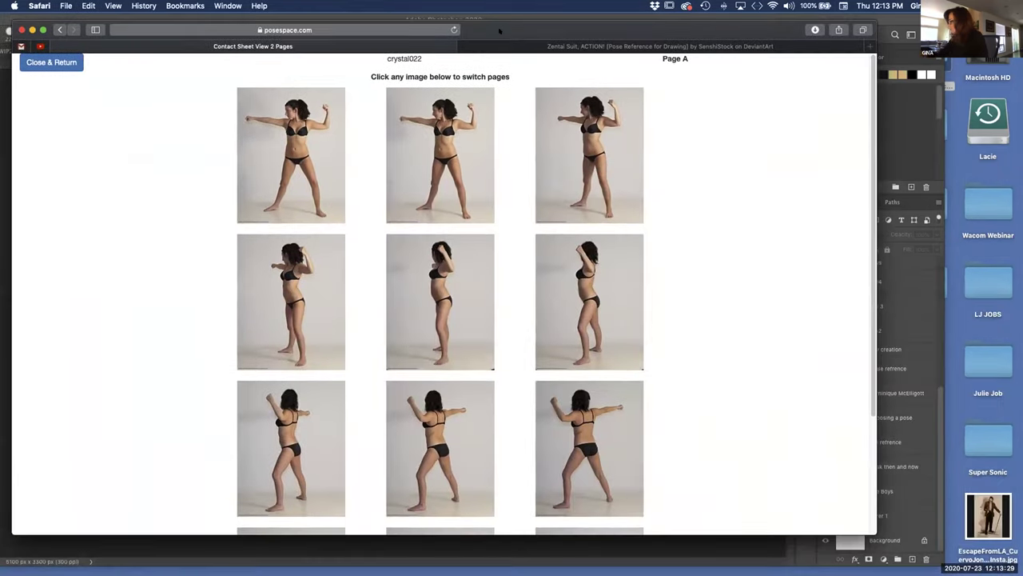
# Step: Examine the rotating views of the crystal022 pose on Page A of the contact sheet
pyautogui.scroll(-5, 862, 295)
pyautogui.scroll(5, 863, 311)
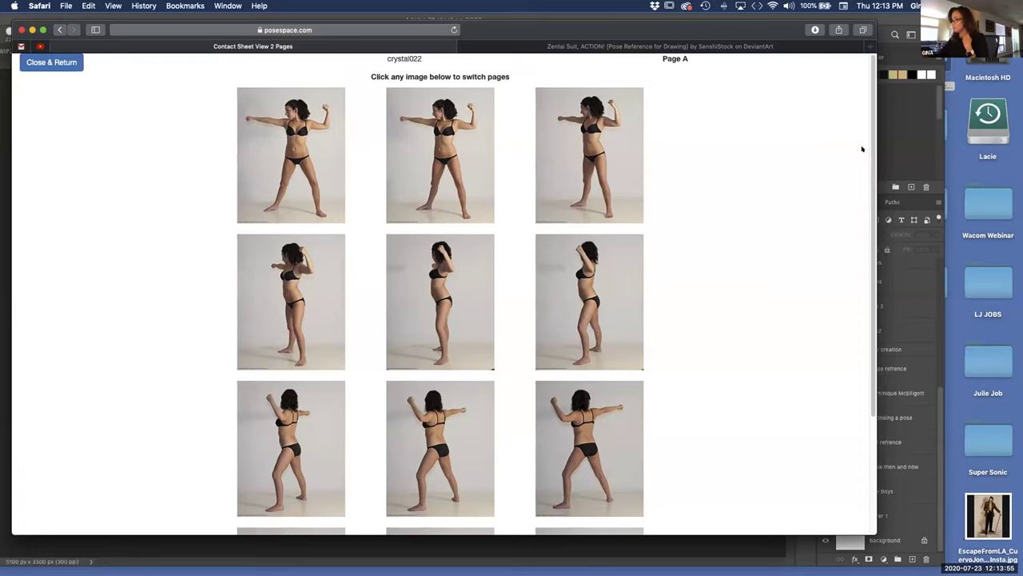
pyautogui.moveTo(612, 26); pyautogui.dragTo(614, 35)
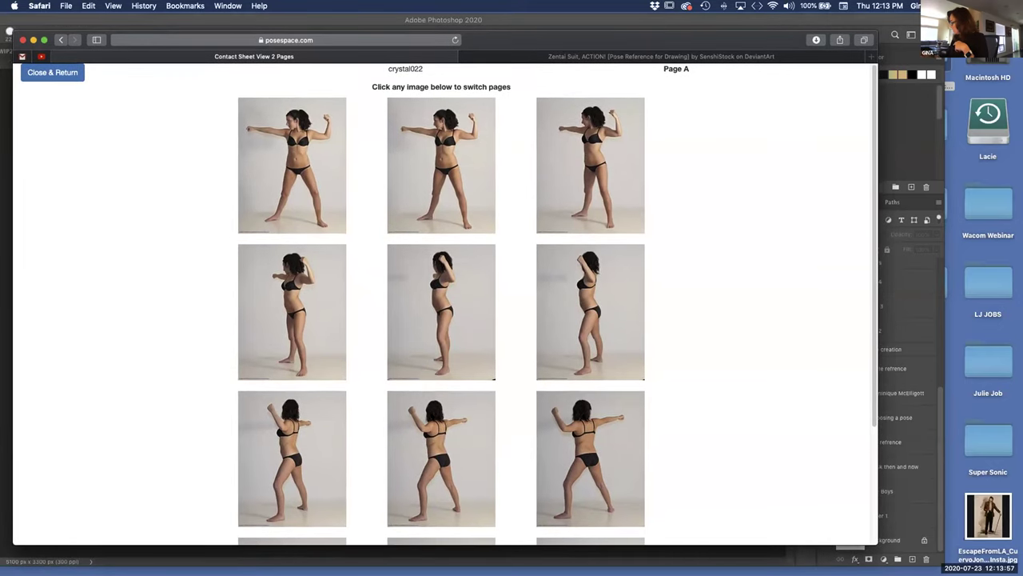
pyautogui.scroll(-2, 870, 344)
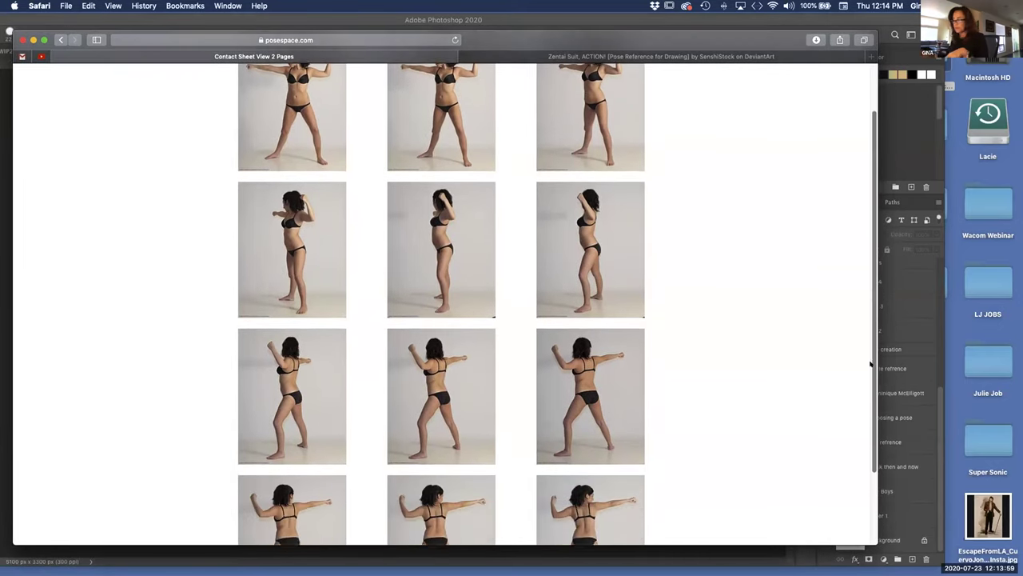
pyautogui.scroll(-3, 870, 364)
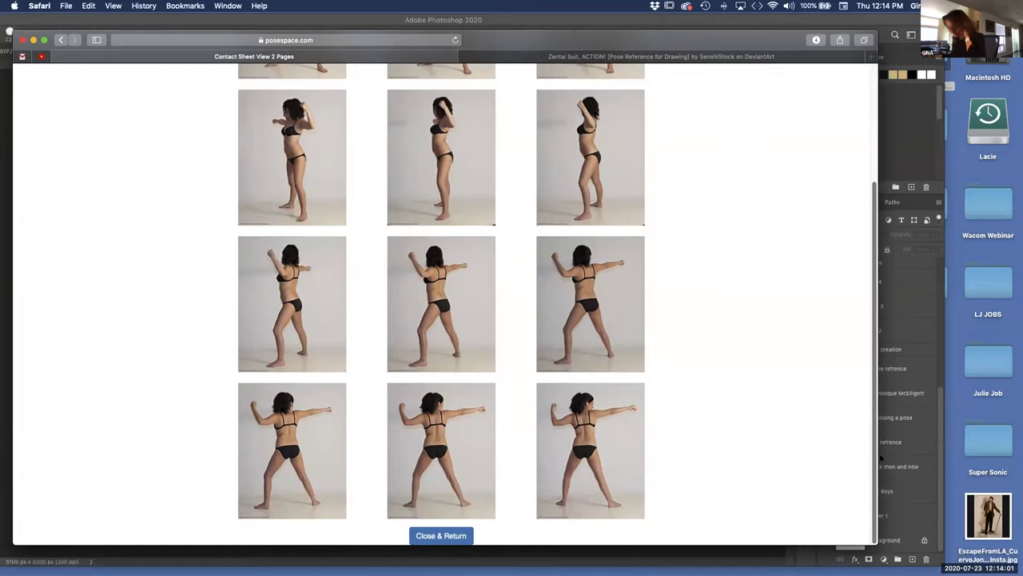
pyautogui.moveTo(872, 452); pyautogui.dragTo(874, 330)
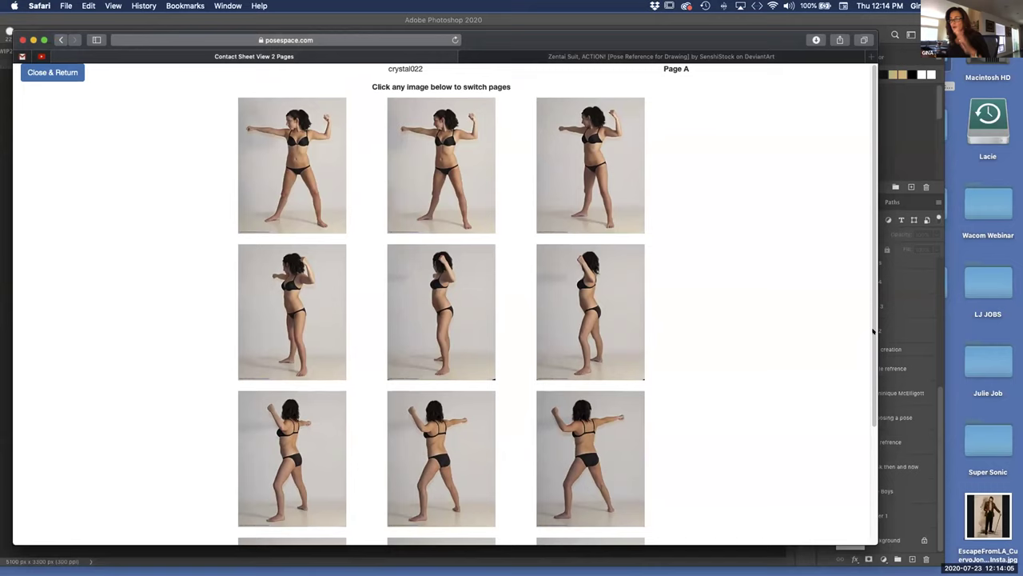
pyautogui.scroll(-2, 871, 327)
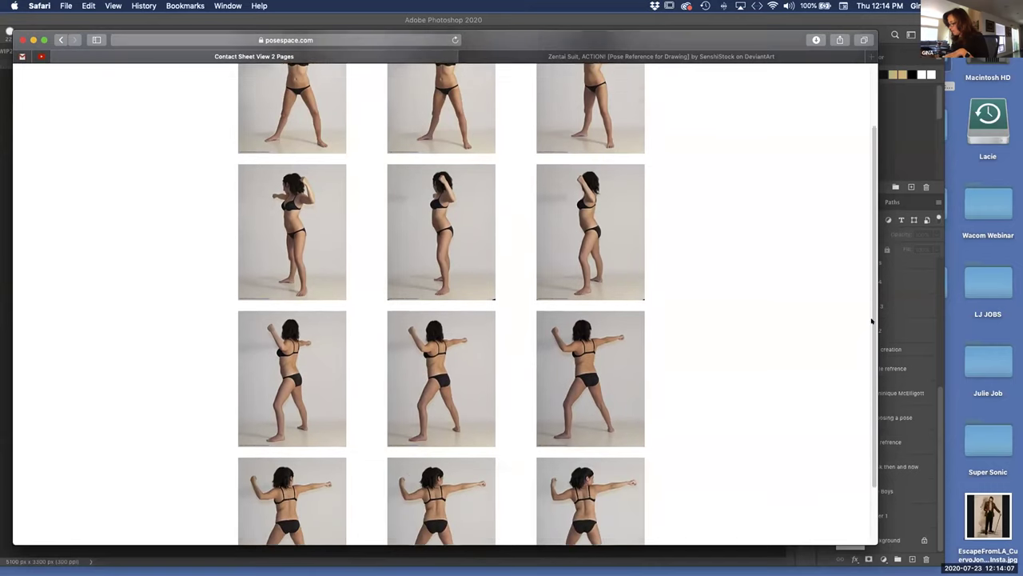
pyautogui.scroll(2, 867, 221)
# Step: Switch the crystal022 contact sheet to Page B and look through its remaining pose angles
pyautogui.click(473, 192)
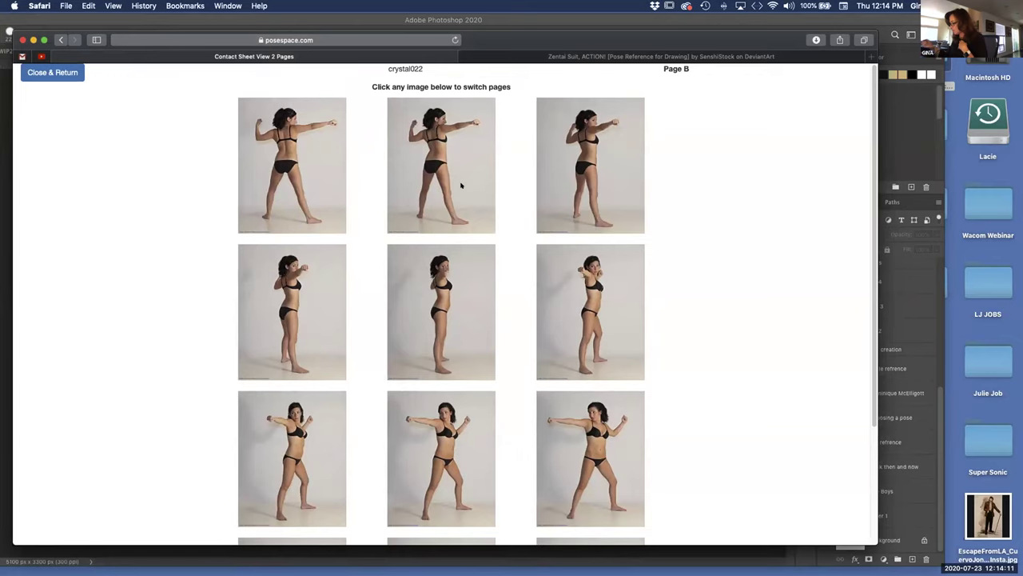
pyautogui.scroll(-4, 850, 386)
pyautogui.scroll(1, 847, 346)
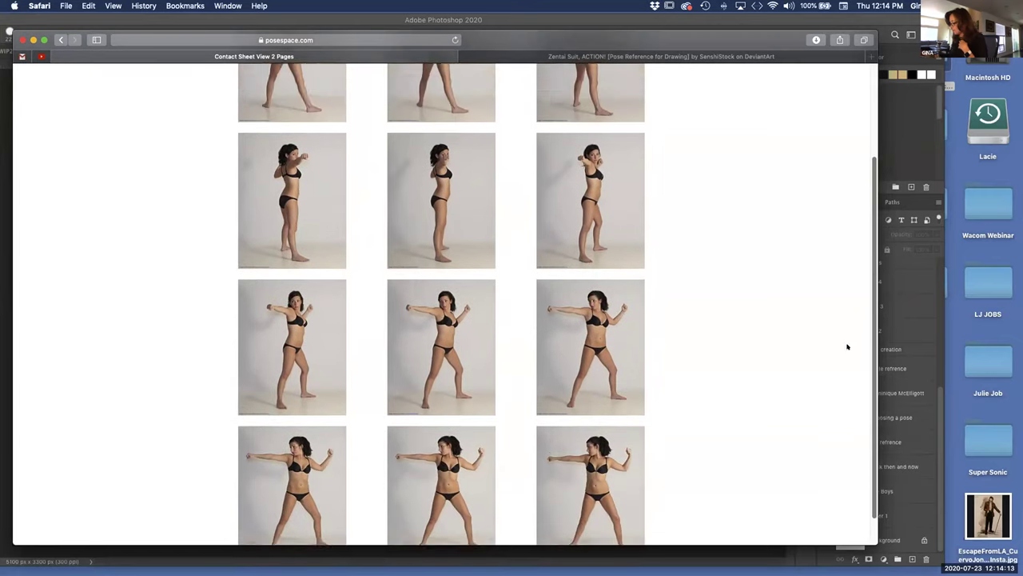
pyautogui.scroll(3, 847, 346)
# Step: View the SenshiStock Zentai Suit pose reference on DeviantArt and minimize the browser window
pyautogui.moveTo(498, 38); pyautogui.dragTo(524, 46)
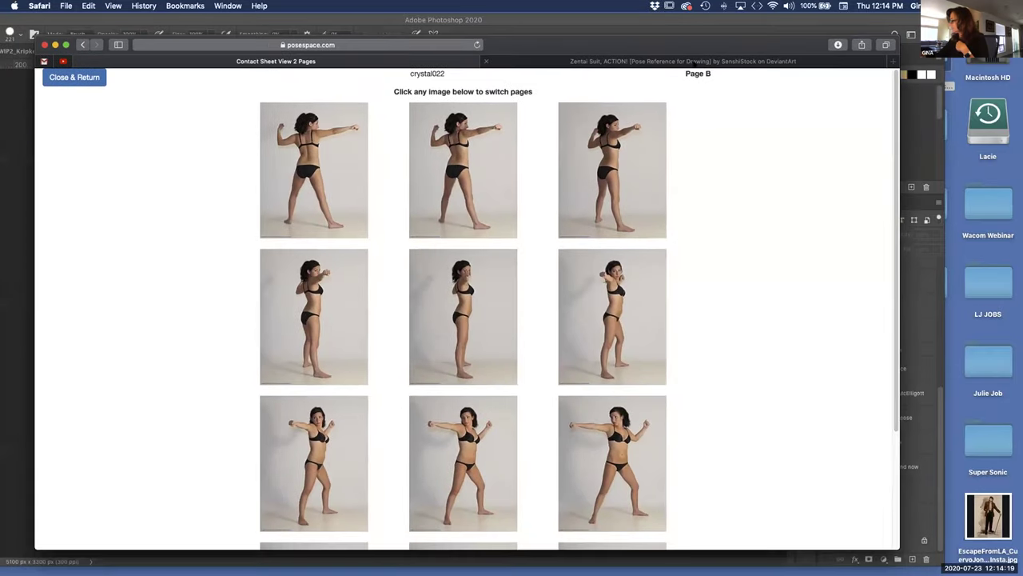
pyautogui.click(695, 62)
pyautogui.moveTo(662, 46); pyautogui.dragTo(643, 28)
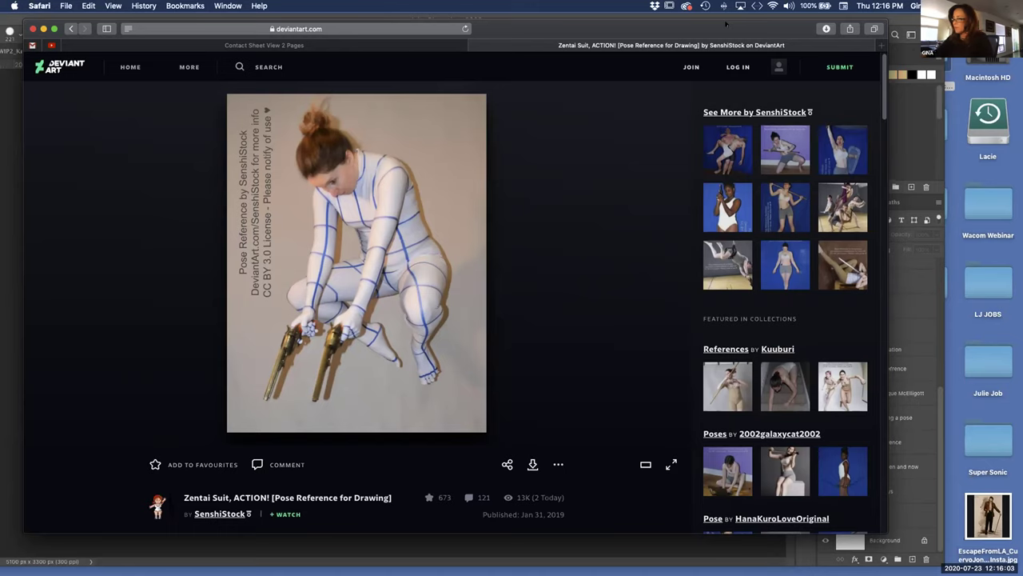
pyautogui.click(43, 28)
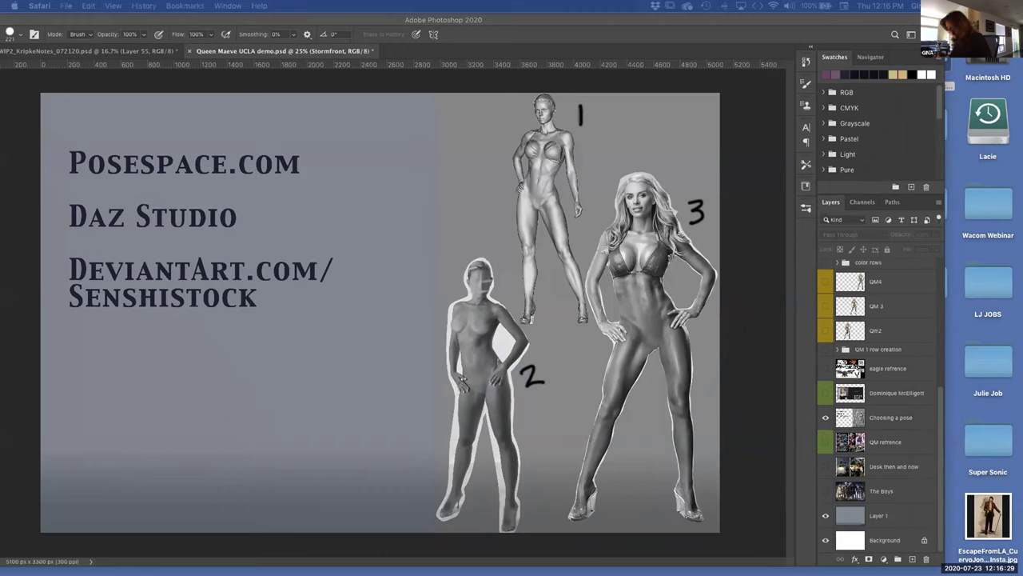
# Step: Switch to DAZ Studio and orbit the view to face the posed figure from the front
pyautogui.moveTo(624, 563)
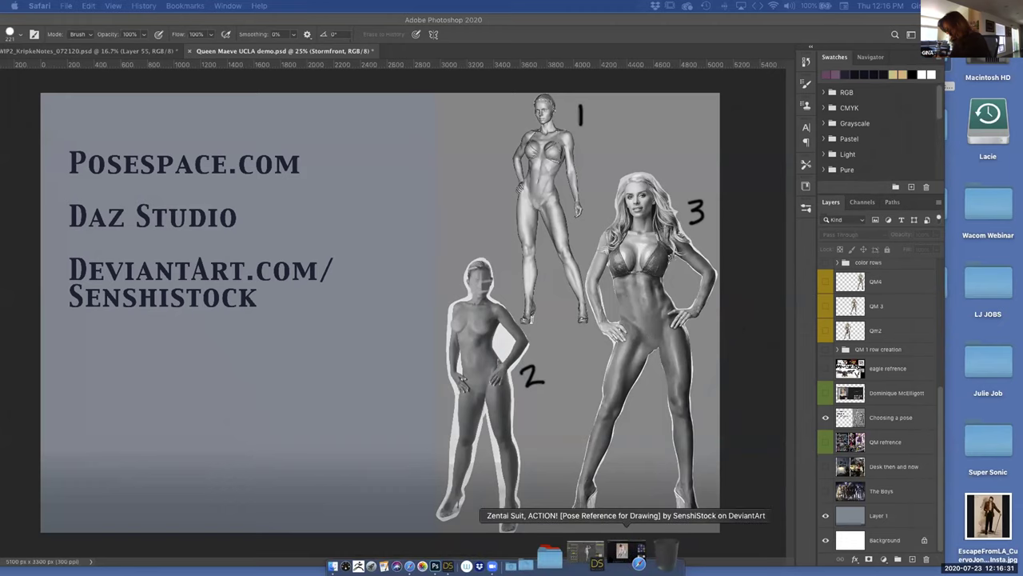
pyautogui.click(610, 562)
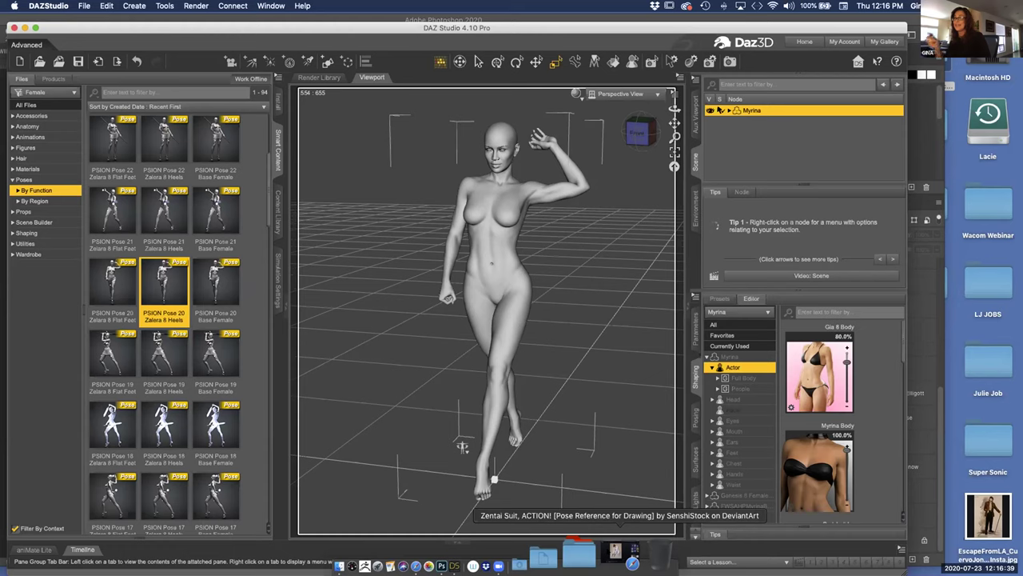
pyautogui.moveTo(462, 446); pyautogui.dragTo(462, 450)
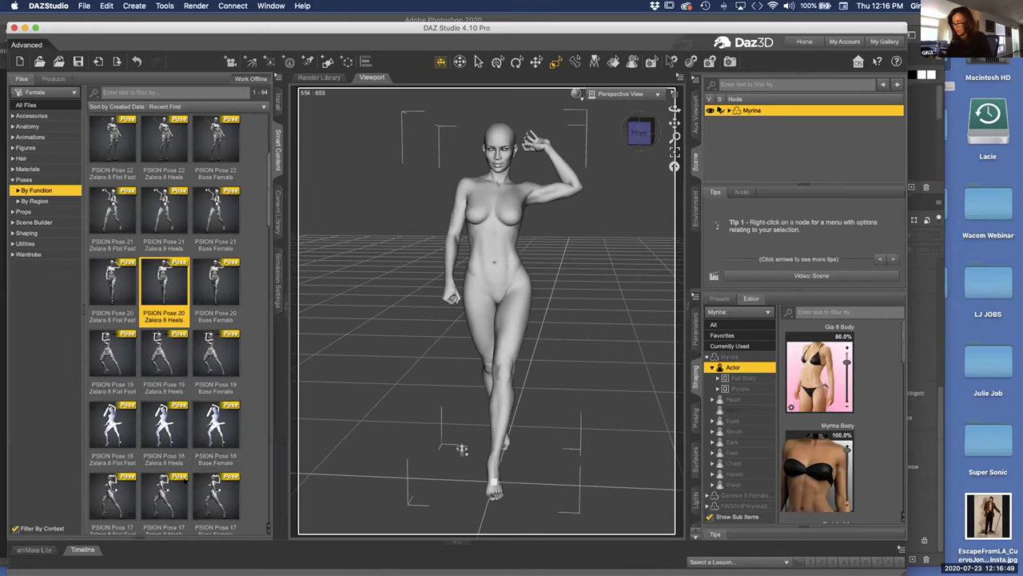
pyautogui.moveTo(194, 452)
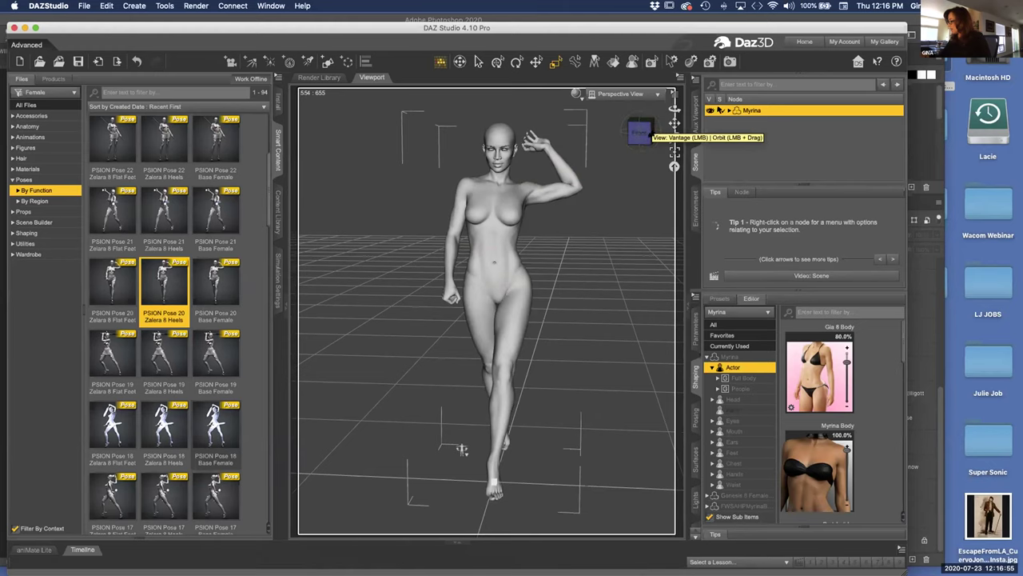
# Step: Rotate the viewport around the posed figure to examine it from the left side and from the back
pyautogui.click(639, 132)
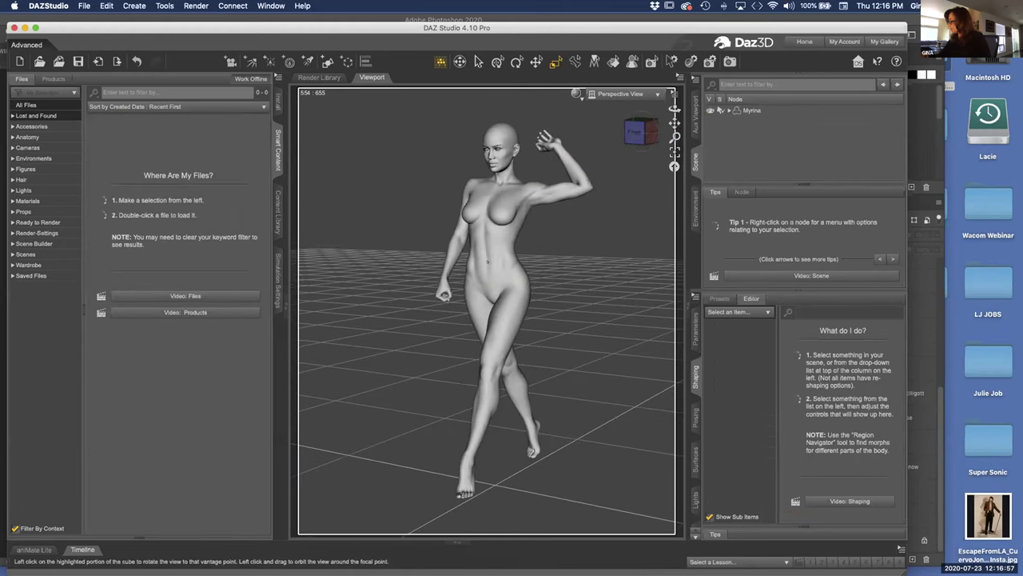
pyautogui.click(630, 131)
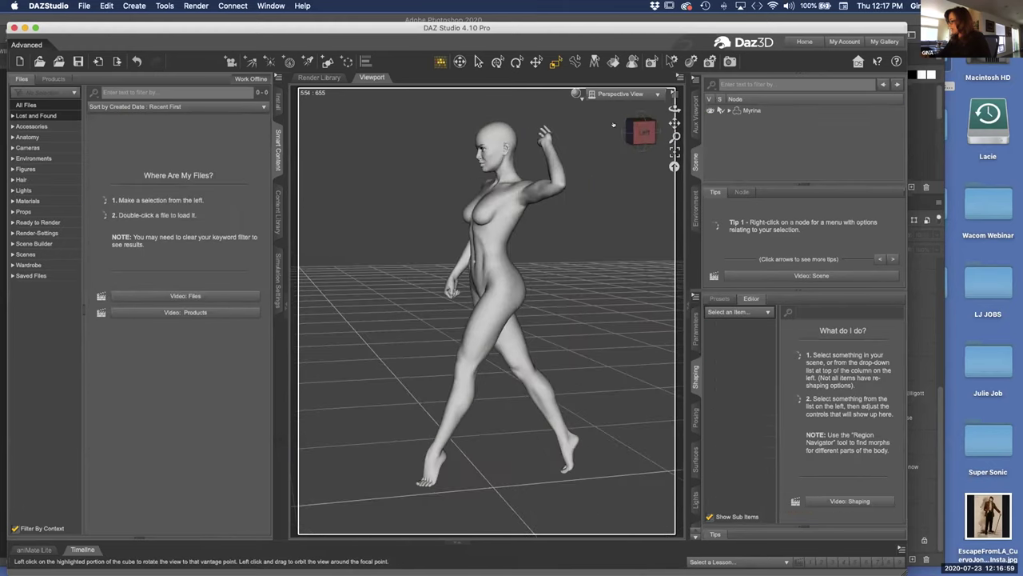
pyautogui.click(641, 132)
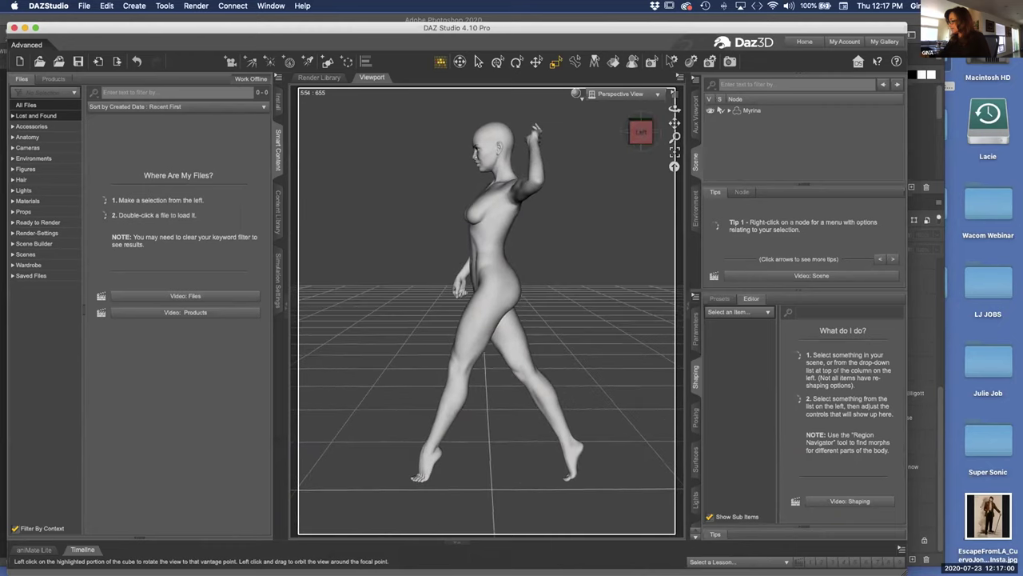
pyautogui.moveTo(640, 132); pyautogui.dragTo(648, 130)
pyautogui.click(647, 129)
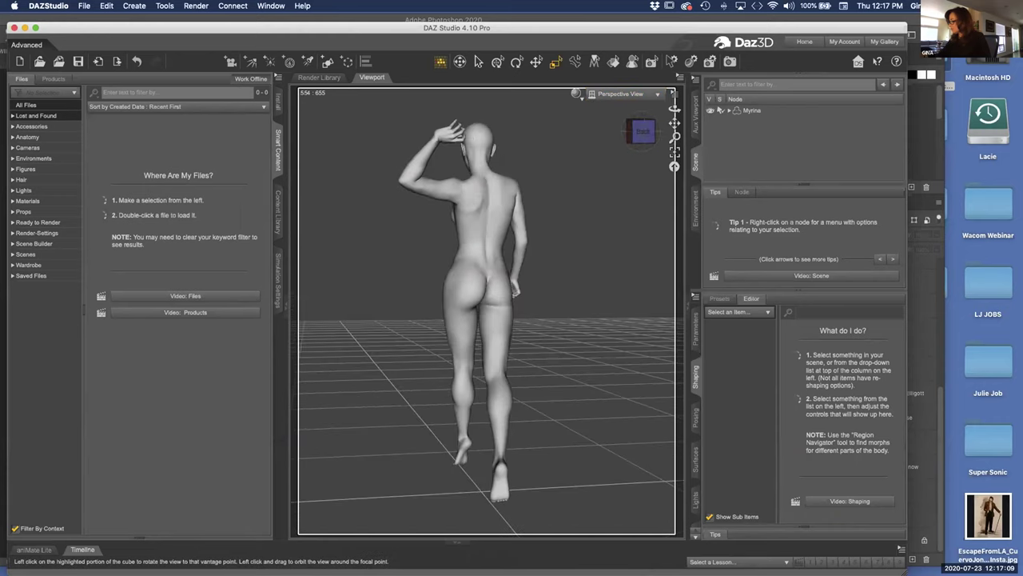
pyautogui.moveTo(459, 102); pyautogui.dragTo(457, 109)
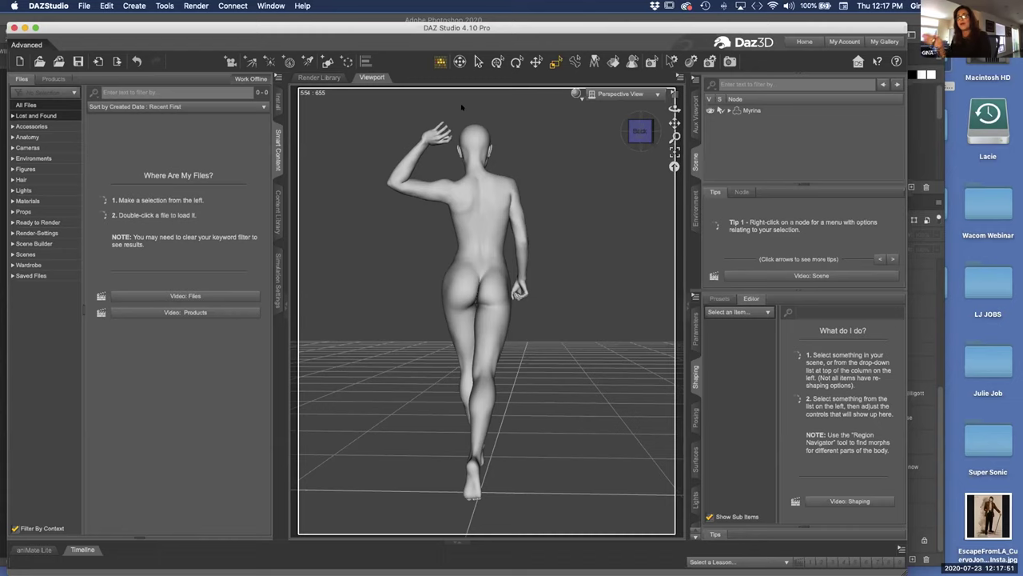
# Step: Quit DAZ Studio without saving changes to the current scene
pyautogui.moveTo(372, 28); pyautogui.dragTo(365, 41)
pyautogui.moveTo(634, 146); pyautogui.dragTo(645, 145)
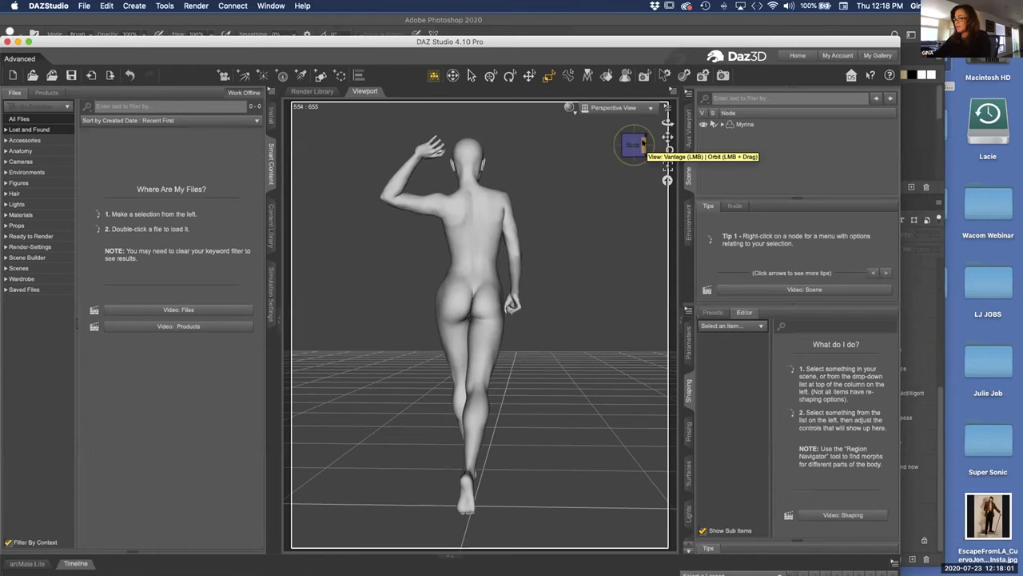
pyautogui.press('super+q')
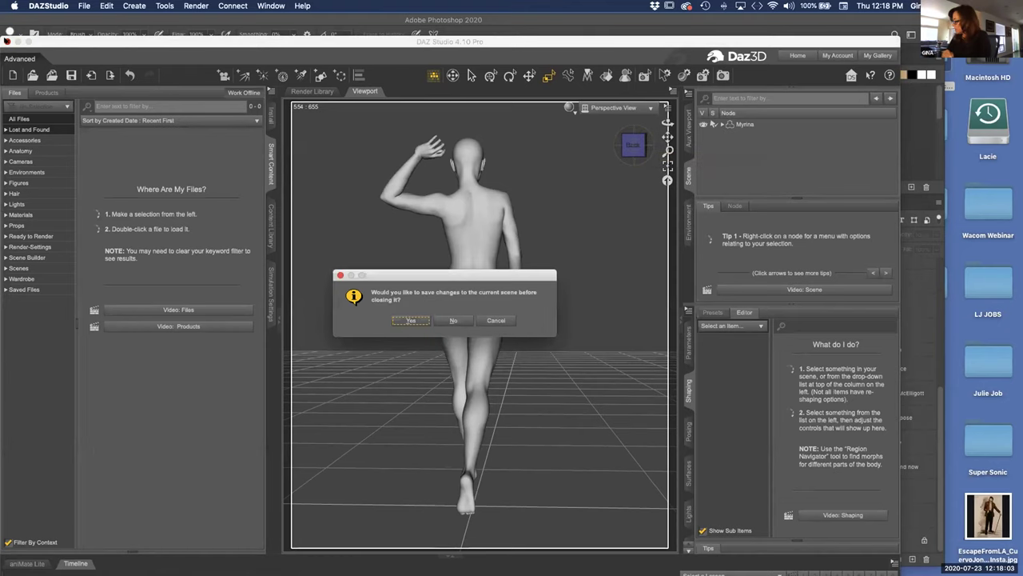
pyautogui.click(452, 320)
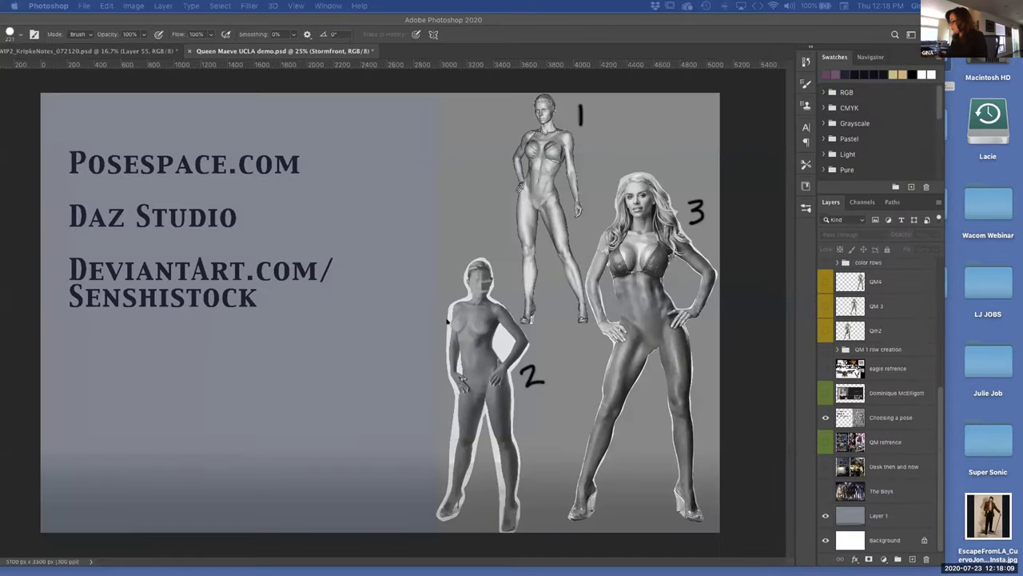
# Step: Hide the Choosing a pose layer and show the Dominique McElligott layer for viewing, hiding it again once examined
pyautogui.click(826, 417)
pyautogui.click(825, 393)
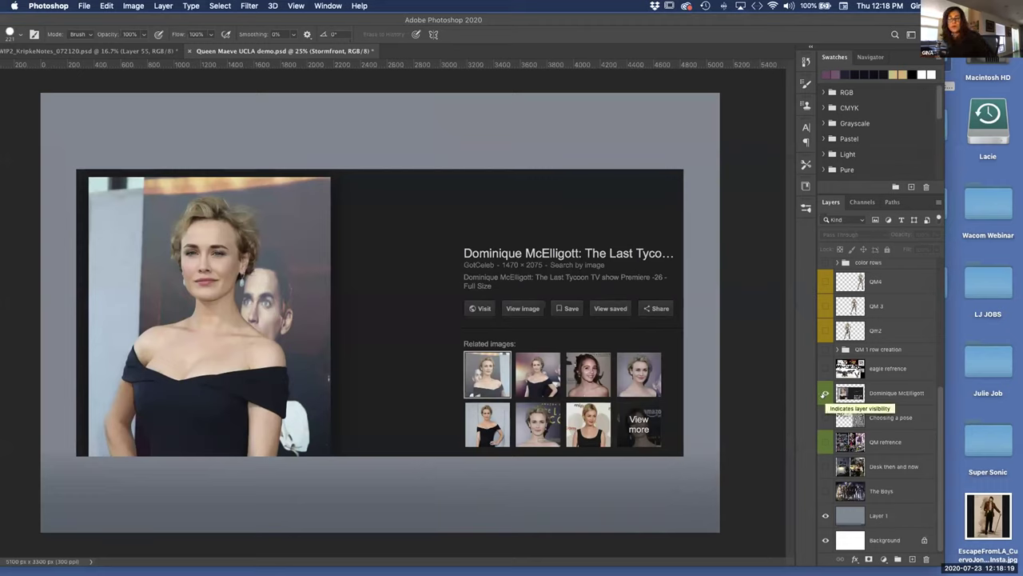
pyautogui.click(825, 393)
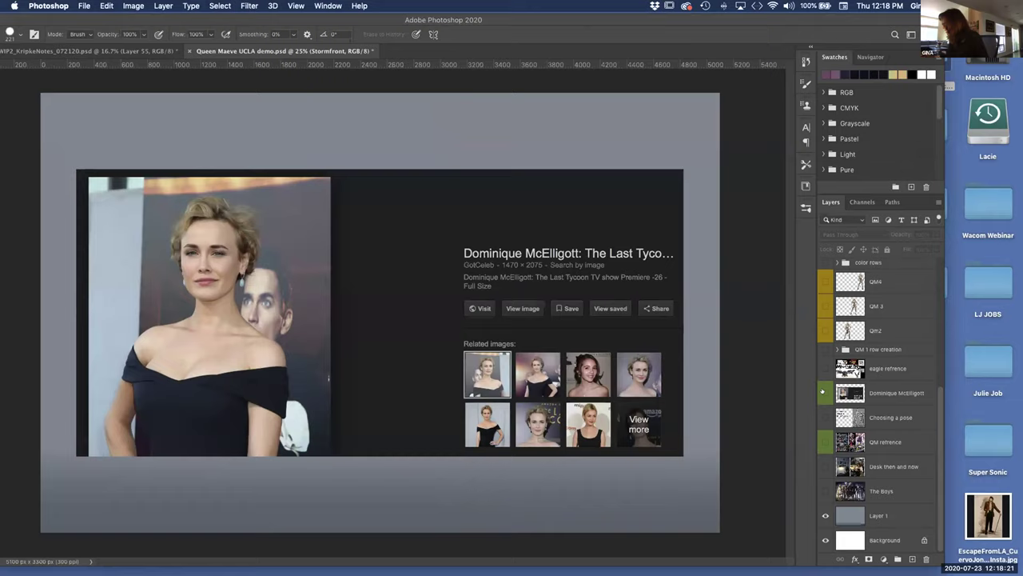
# Step: Expand the QM 1 row creation group and show it with the Grey tone layer hidden and Skin color visible
pyautogui.click(836, 350)
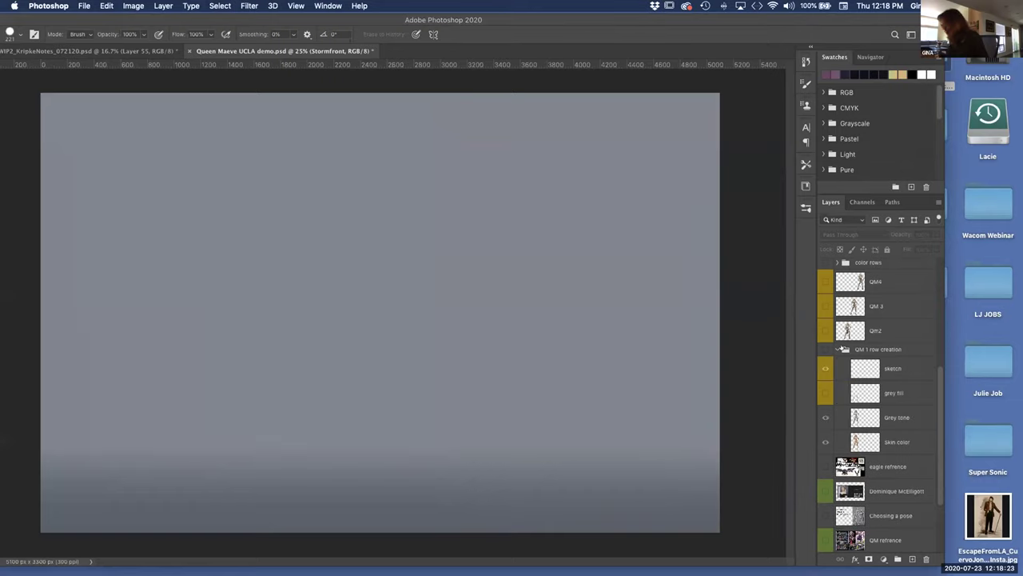
pyautogui.click(823, 417)
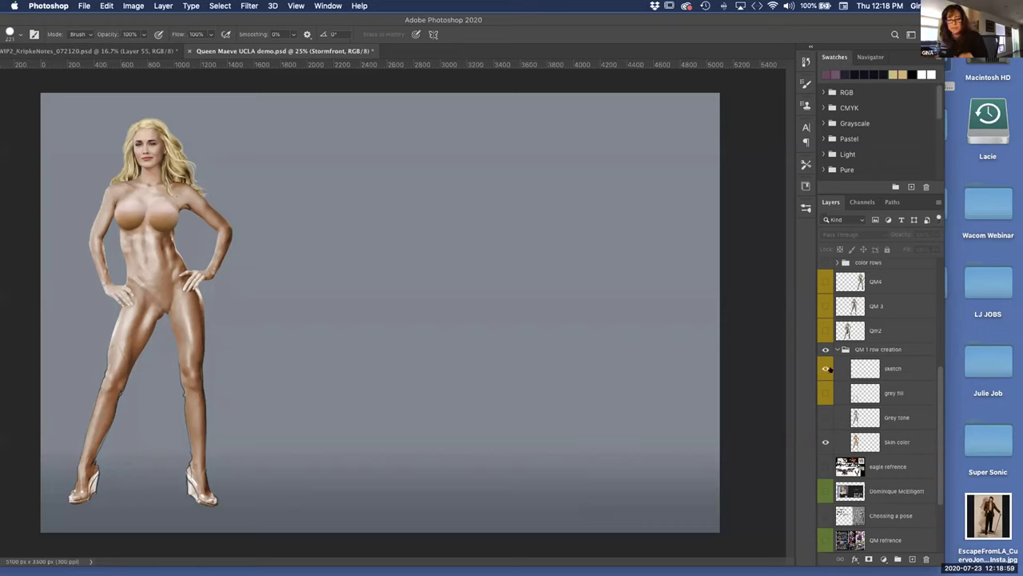
# Step: Show the QM refrence layer, scale its comic collage down and place it in the canvas's upper right area beside the figure
pyautogui.press('b')
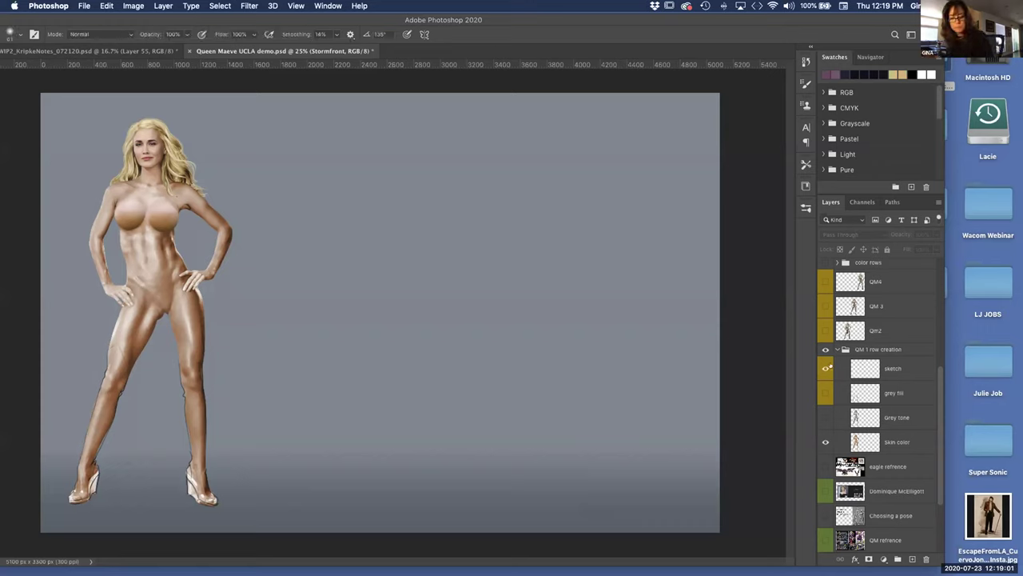
pyautogui.click(826, 540)
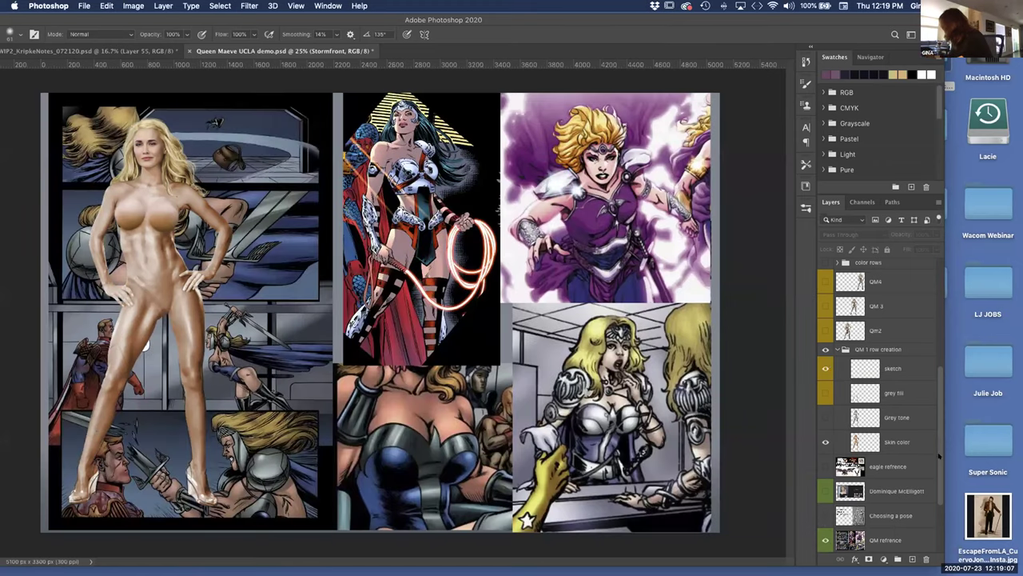
pyautogui.scroll(-3, 884, 511)
pyautogui.click(892, 472)
pyautogui.press('super+t')
pyautogui.moveTo(42, 531); pyautogui.dragTo(51, 530)
pyautogui.moveTo(120, 452); pyautogui.dragTo(330, 346)
pyautogui.press('Return')
pyautogui.press('b')
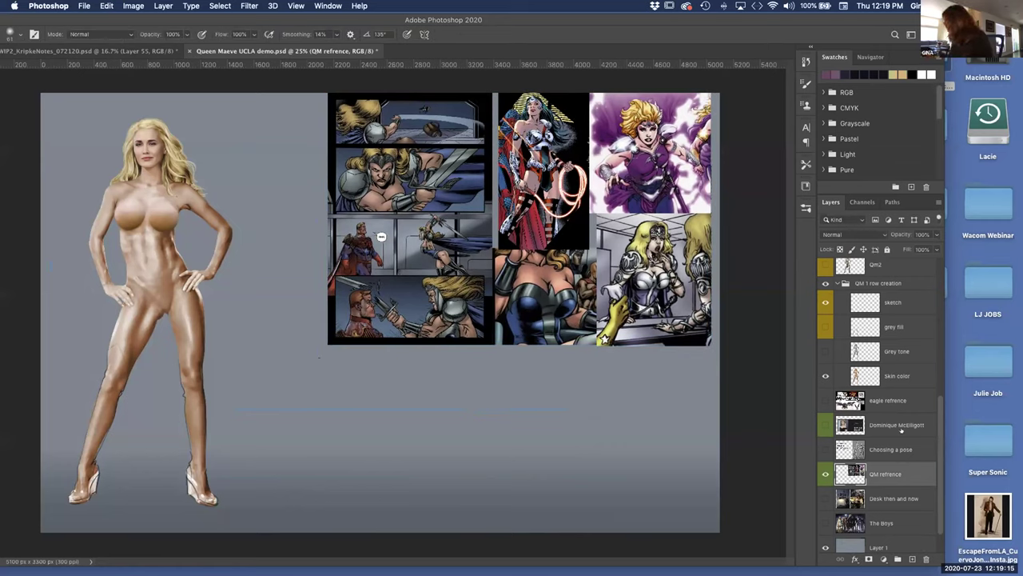
# Step: On the sketch layer, draw the bodice's crossed chest straps and waist seam lines with a thin black brush
pyautogui.click(903, 303)
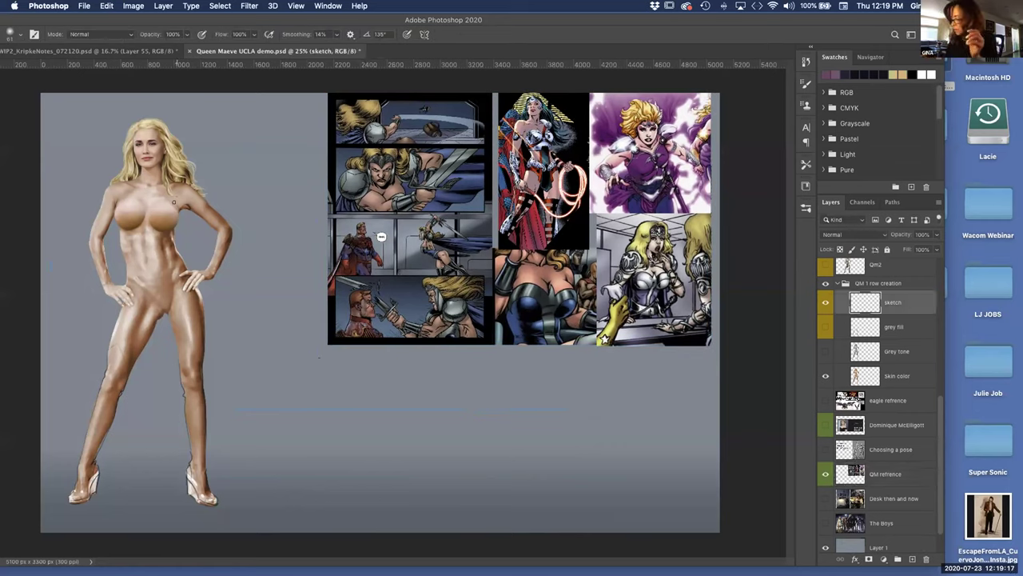
pyautogui.moveTo(266, 244); pyautogui.dragTo(266, 245)
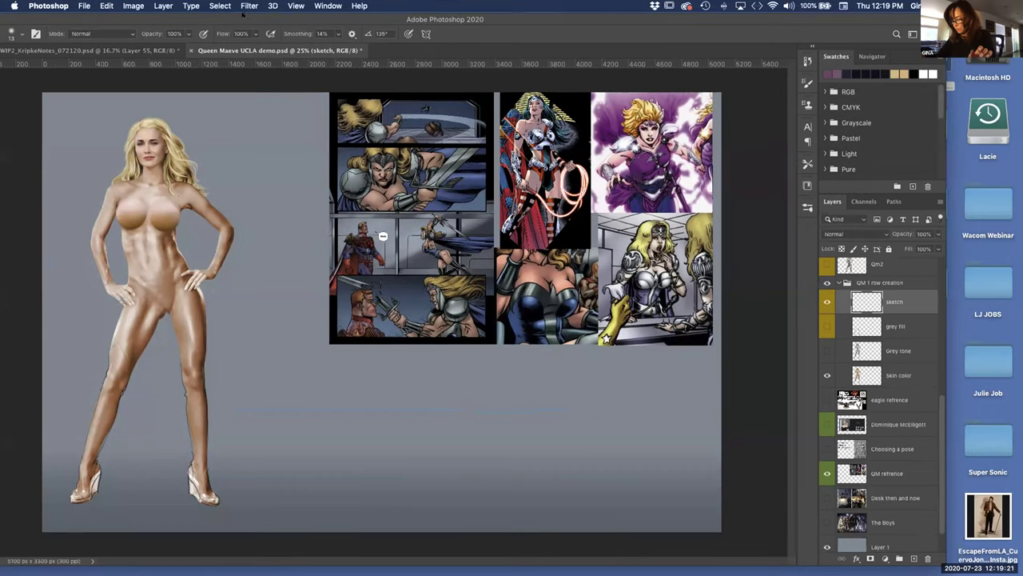
pyautogui.doubleClick(245, 19)
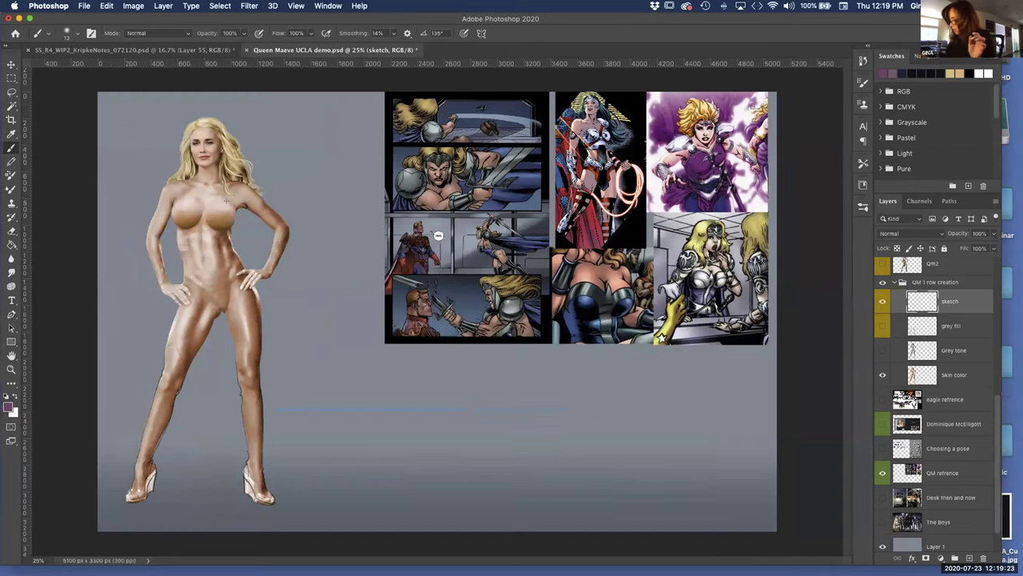
pyautogui.moveTo(208, 210)
pyautogui.mouseDown()
pyautogui.moveTo(219, 202)
pyautogui.moveTo(233, 209)
pyautogui.mouseUp()
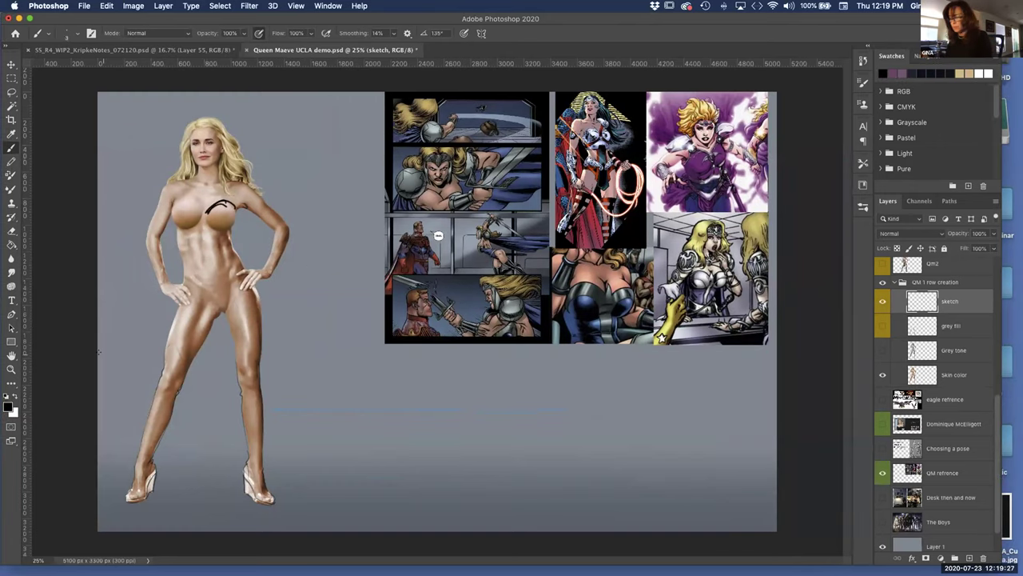
pyautogui.press('super+z')
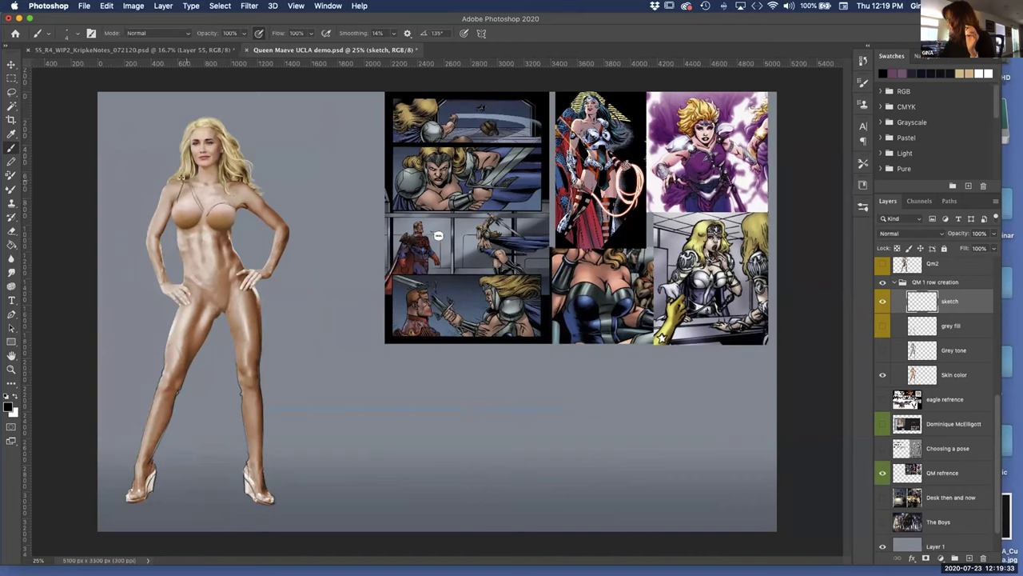
pyautogui.moveTo(216, 184)
pyautogui.mouseDown()
pyautogui.moveTo(176, 243)
pyautogui.moveTo(178, 232)
pyautogui.moveTo(202, 235)
pyautogui.moveTo(196, 281)
pyautogui.mouseUp()
pyautogui.moveTo(196, 232); pyautogui.dragTo(194, 280)
pyautogui.moveTo(215, 244); pyautogui.dragTo(219, 265)
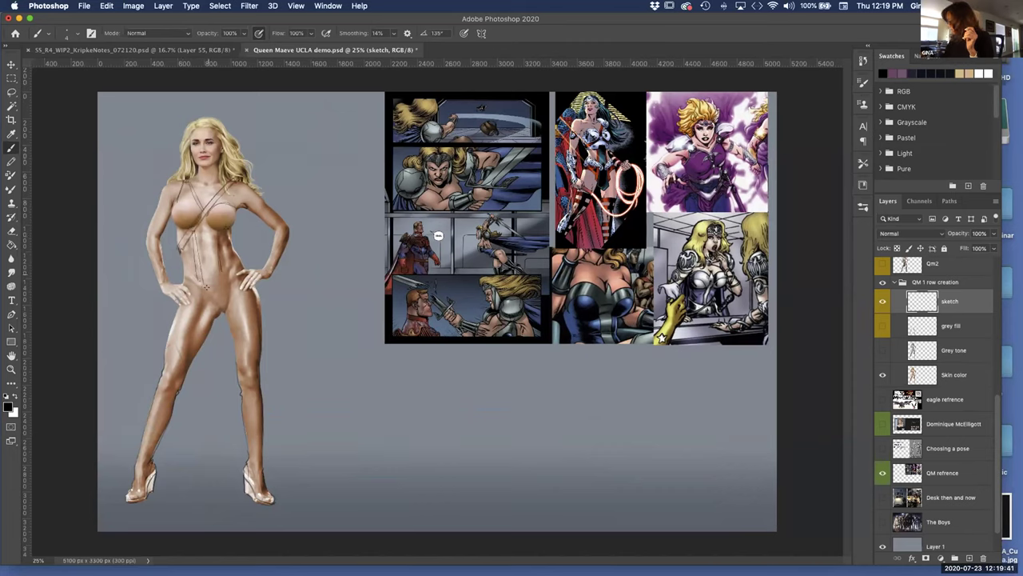
pyautogui.moveTo(182, 259); pyautogui.dragTo(201, 268)
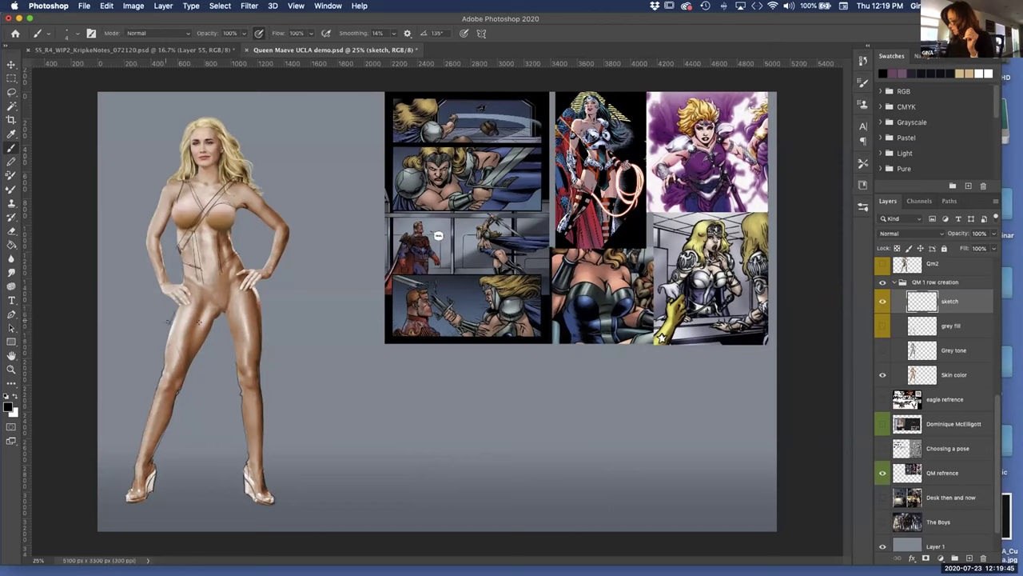
# Step: Sketch the short pleated skirt, the arm bands and the pointed thigh-high boot tops on the figure
pyautogui.moveTo(227, 262); pyautogui.dragTo(210, 326)
pyautogui.moveTo(198, 276)
pyautogui.mouseDown()
pyautogui.moveTo(217, 309)
pyautogui.moveTo(224, 275)
pyautogui.mouseUp()
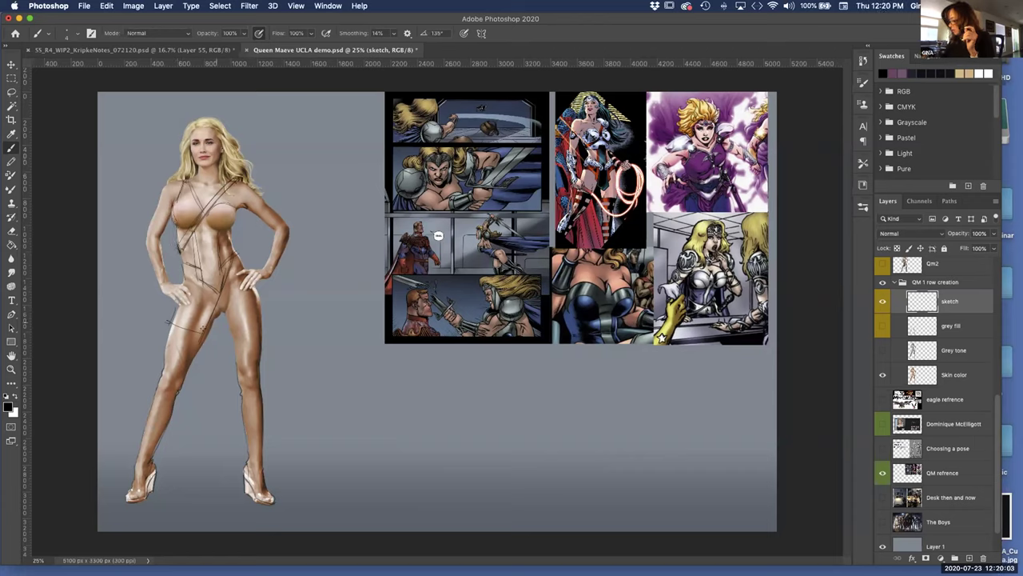
pyautogui.moveTo(217, 329); pyautogui.dragTo(237, 272)
pyautogui.moveTo(239, 316)
pyautogui.mouseDown()
pyautogui.moveTo(245, 279)
pyautogui.moveTo(254, 315)
pyautogui.moveTo(232, 290)
pyautogui.mouseUp()
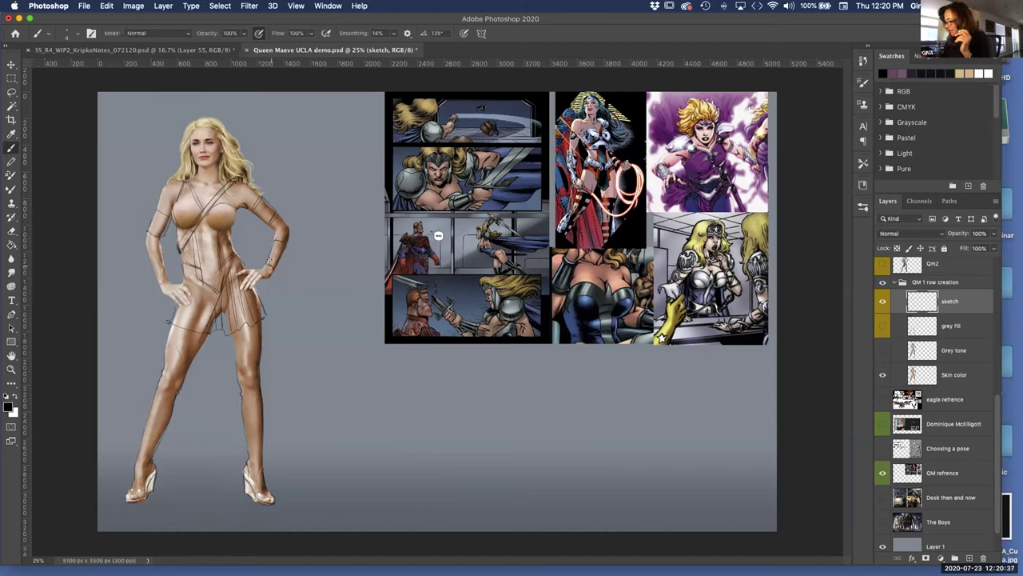
pyautogui.moveTo(245, 346); pyautogui.dragTo(240, 364)
pyautogui.moveTo(156, 350); pyautogui.dragTo(178, 344)
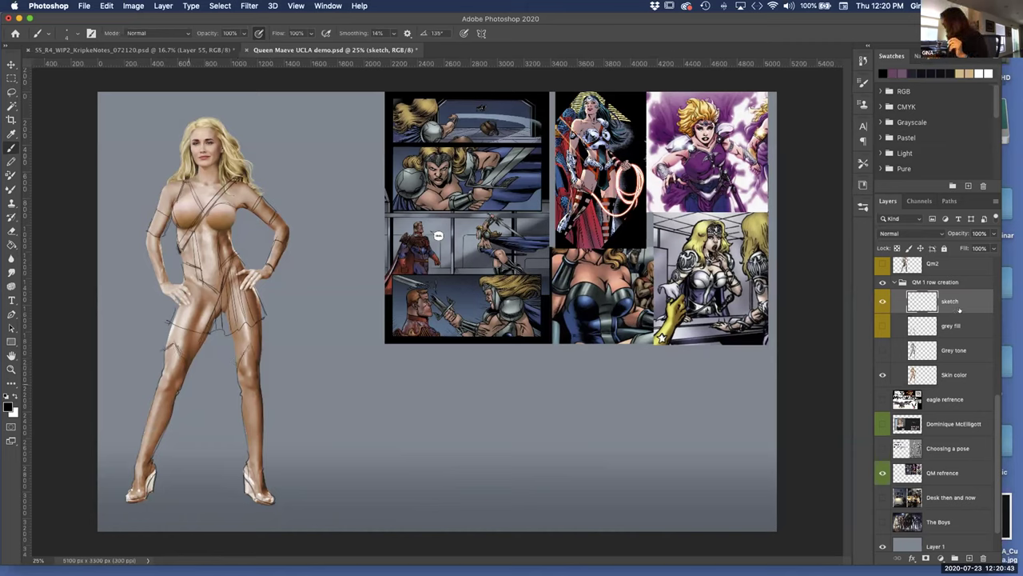
# Step: Preview the grey fill layer by toggling its visibility, leaving it hidden
pyautogui.click(883, 327)
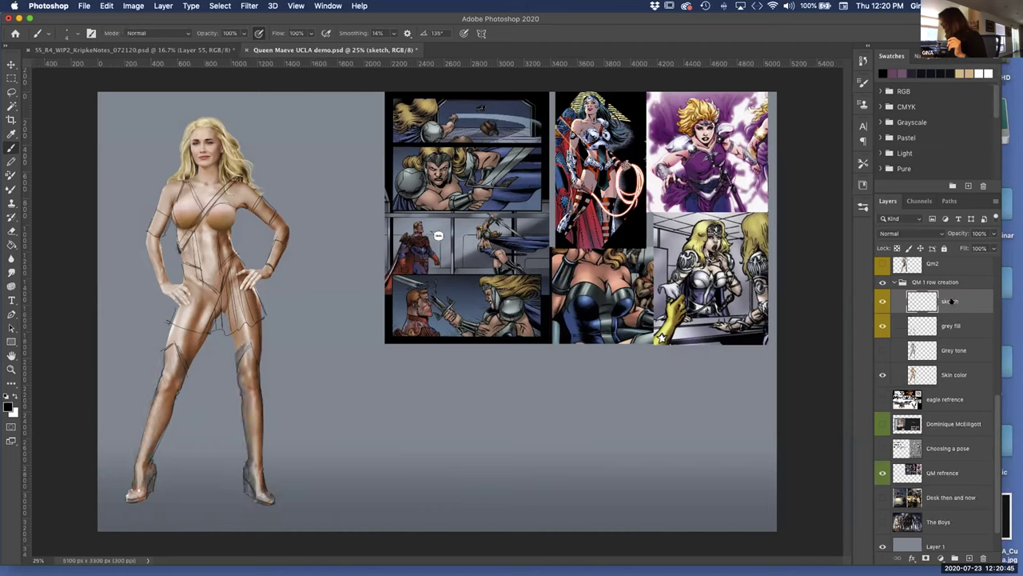
pyautogui.click(884, 325)
pyautogui.click(883, 325)
pyautogui.click(883, 325)
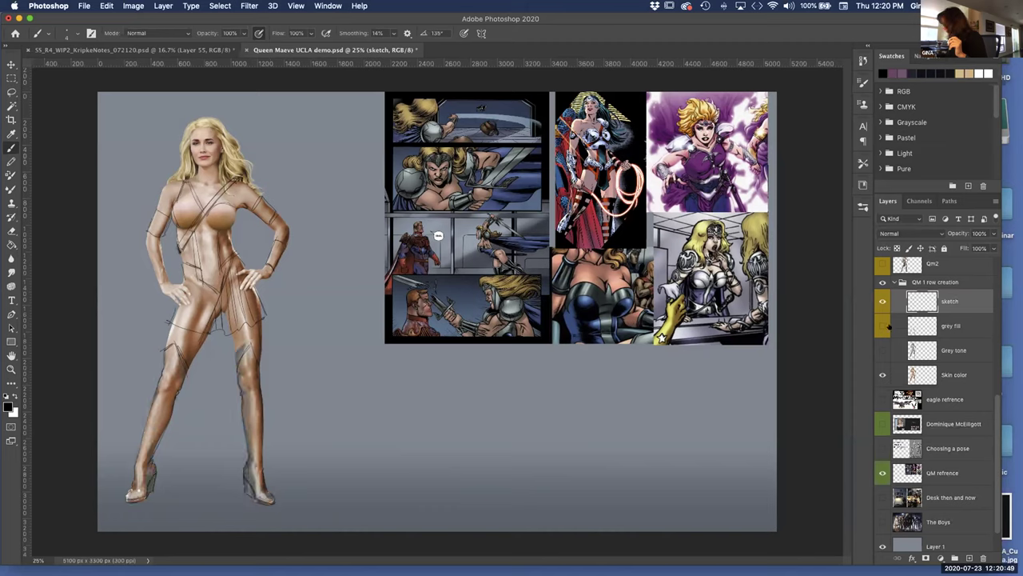
# Step: Show the Grey tone layer and add a white layer mask to it
pyautogui.click(882, 350)
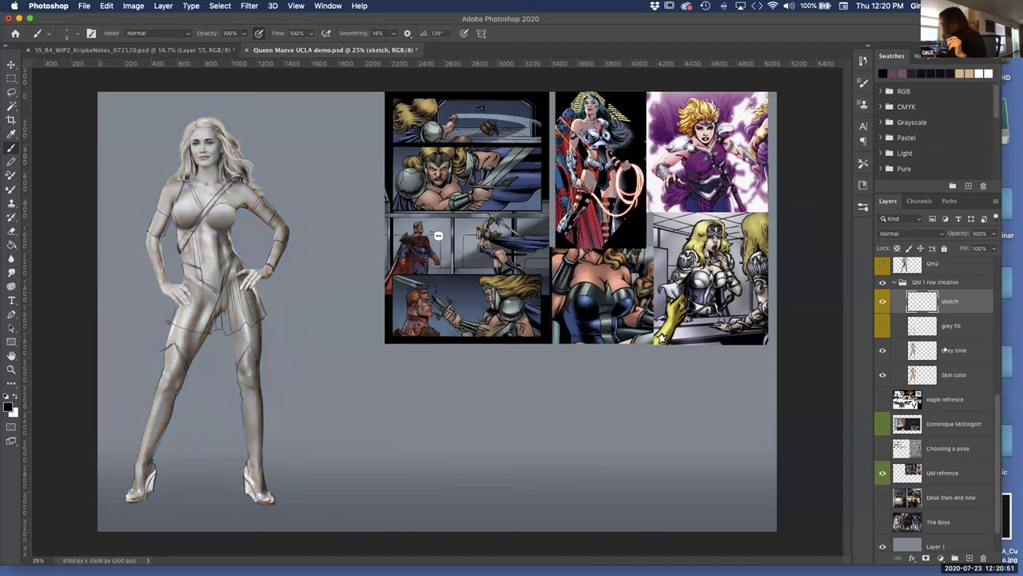
pyautogui.click(952, 350)
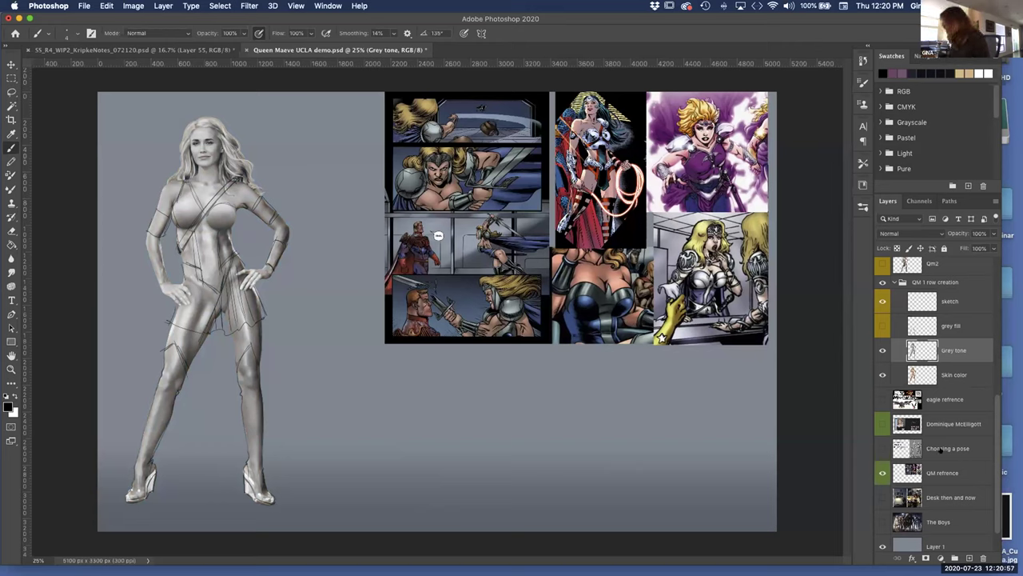
pyautogui.click(926, 557)
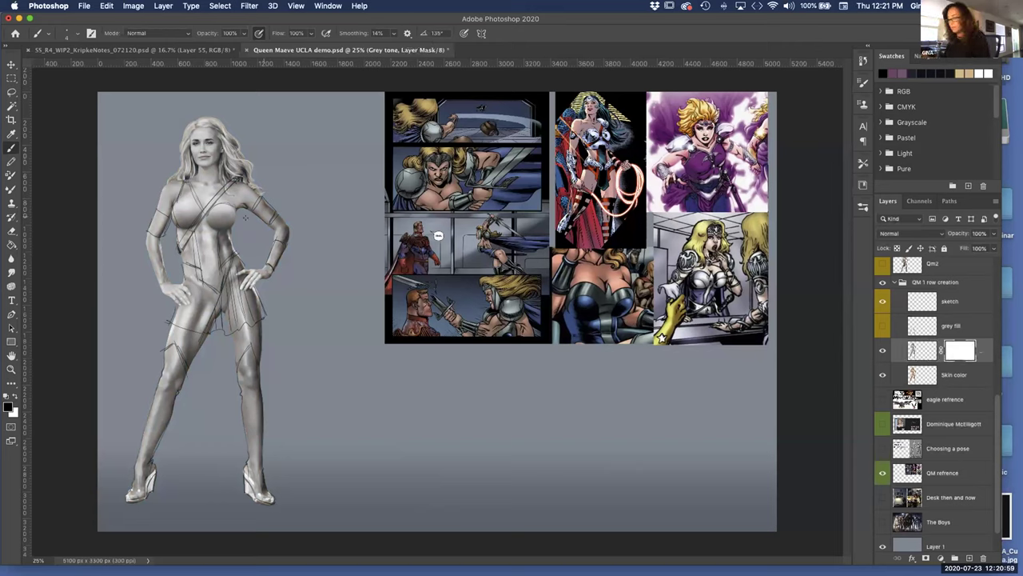
# Step: Paint black on the Grey tone mask to reveal skin color on the hair, face, chest, bare arms, waist cutouts and thighs
pyautogui.moveTo(266, 222); pyautogui.dragTo(269, 222)
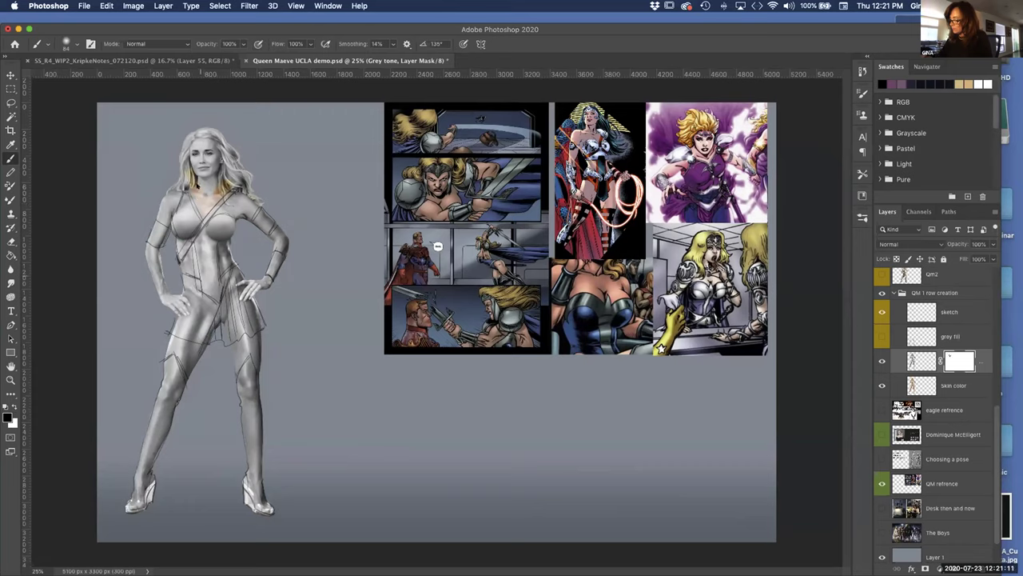
pyautogui.moveTo(209, 166)
pyautogui.mouseDown()
pyautogui.moveTo(204, 199)
pyautogui.moveTo(228, 149)
pyautogui.moveTo(250, 185)
pyautogui.mouseUp()
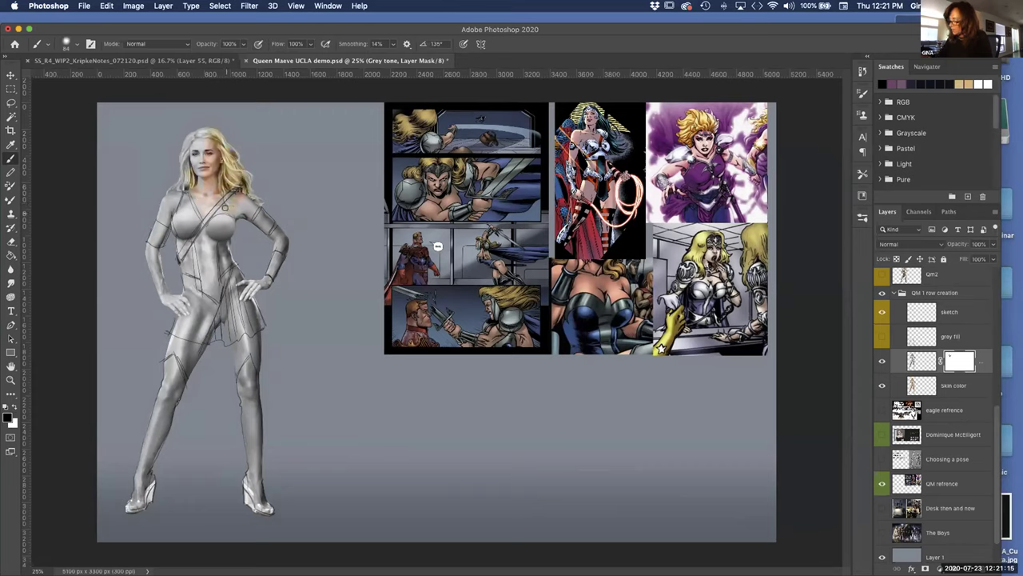
pyautogui.moveTo(271, 243); pyautogui.dragTo(269, 286)
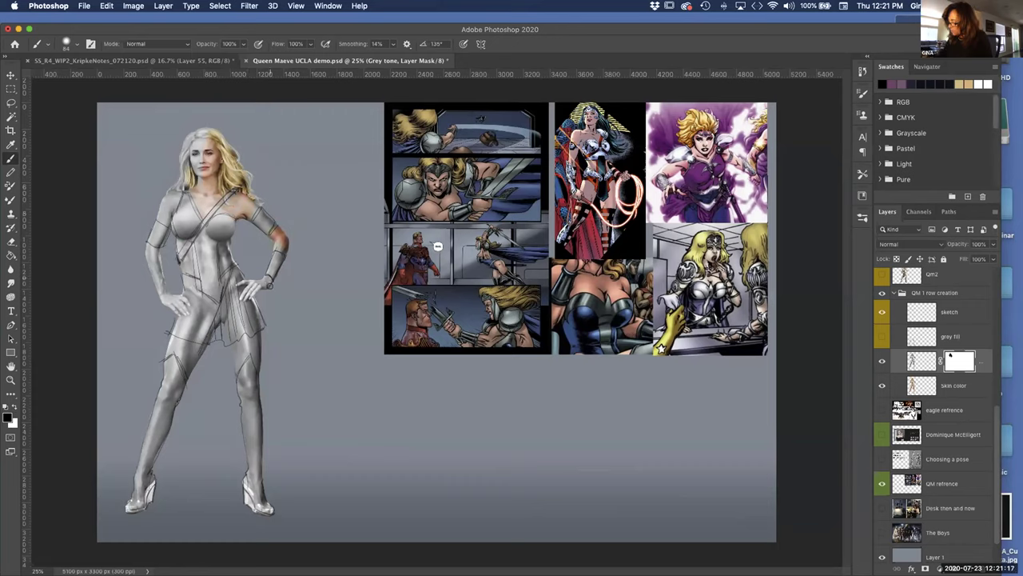
pyautogui.moveTo(184, 304)
pyautogui.mouseDown()
pyautogui.moveTo(151, 270)
pyautogui.moveTo(160, 200)
pyautogui.mouseUp()
pyautogui.moveTo(194, 127)
pyautogui.mouseDown()
pyautogui.moveTo(203, 161)
pyautogui.moveTo(177, 179)
pyautogui.mouseUp()
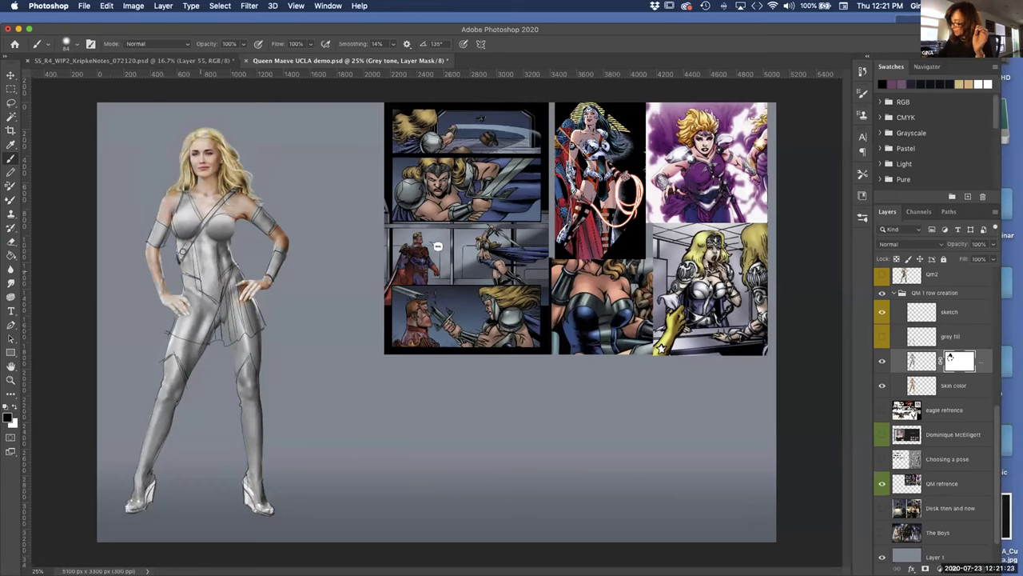
pyautogui.moveTo(185, 262)
pyautogui.mouseDown()
pyautogui.moveTo(219, 269)
pyautogui.moveTo(230, 249)
pyautogui.moveTo(252, 336)
pyautogui.moveTo(229, 362)
pyautogui.moveTo(183, 339)
pyautogui.moveTo(157, 348)
pyautogui.moveTo(191, 363)
pyautogui.moveTo(173, 345)
pyautogui.moveTo(194, 364)
pyautogui.mouseUp()
# Step: Lasso the grey waist and skirt area, copy it to a new layer and darken it with Brightness at -86
pyautogui.press('super+2')
pyautogui.press('l')
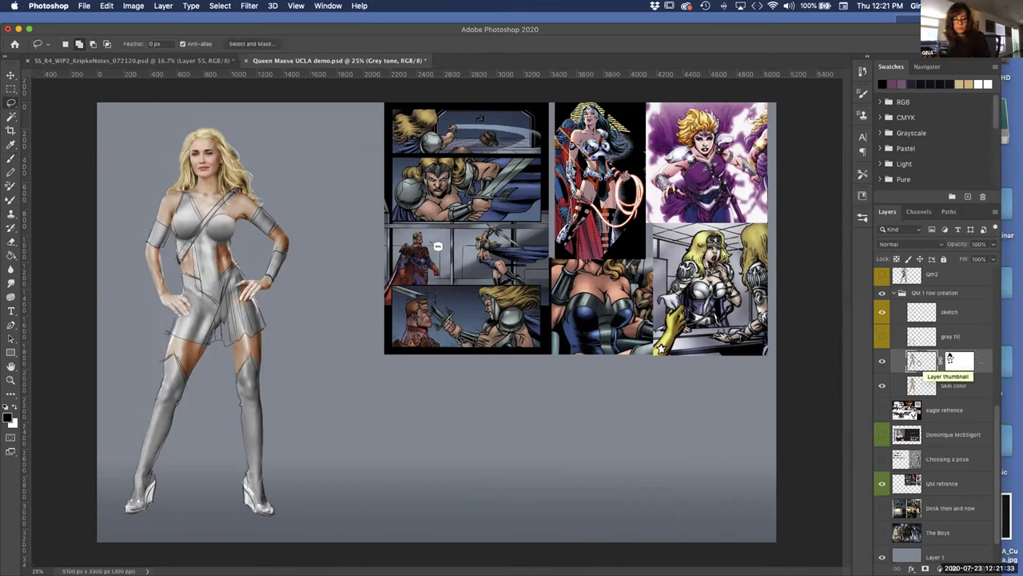
pyautogui.moveTo(269, 328)
pyautogui.mouseDown()
pyautogui.moveTo(228, 343)
pyautogui.moveTo(164, 332)
pyautogui.moveTo(210, 242)
pyautogui.moveTo(227, 274)
pyautogui.moveTo(240, 259)
pyautogui.moveTo(259, 304)
pyautogui.mouseUp()
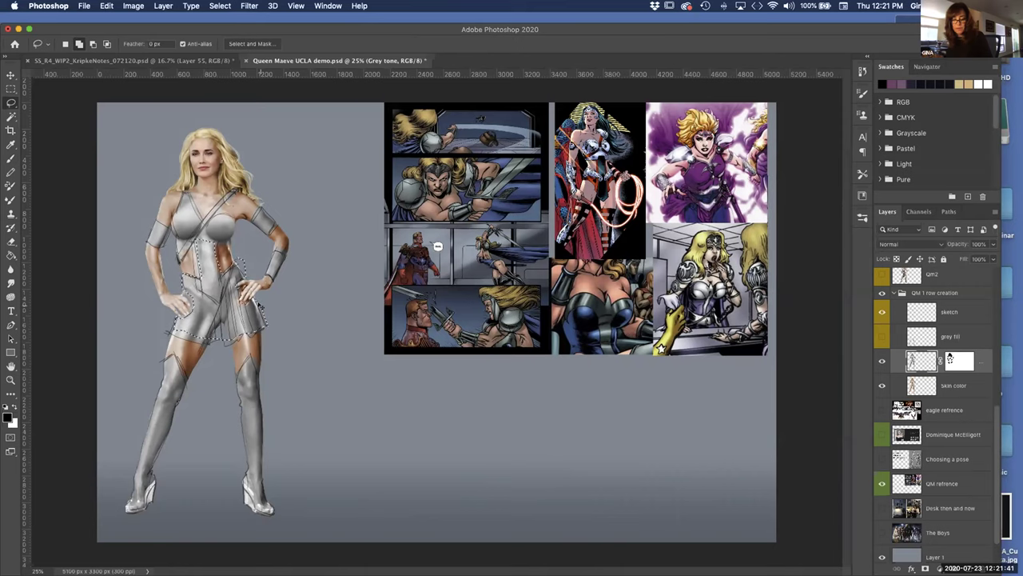
pyautogui.press('super+j')
pyautogui.moveTo(740, 164); pyautogui.dragTo(711, 164)
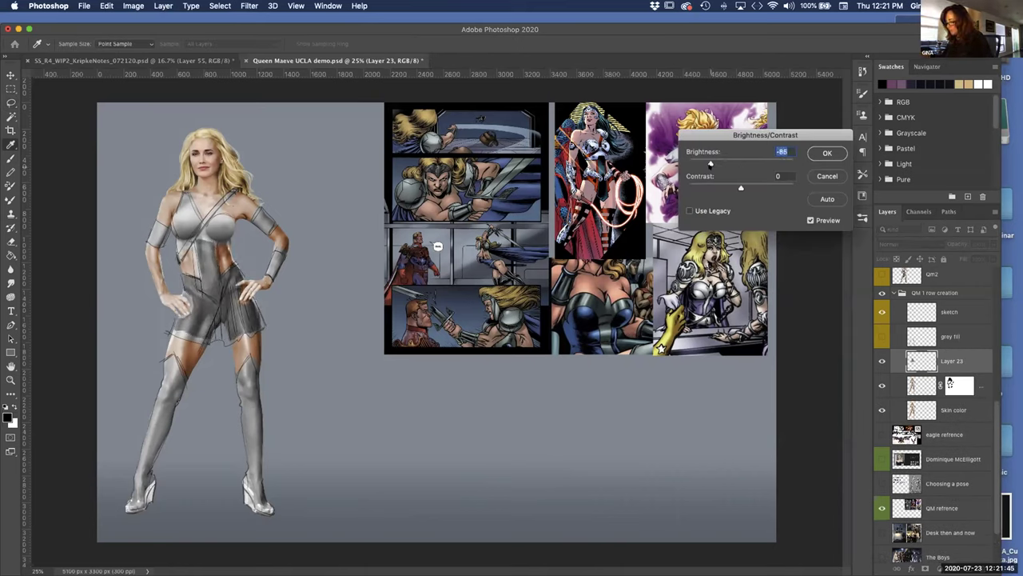
pyautogui.click(812, 152)
pyautogui.press('b')
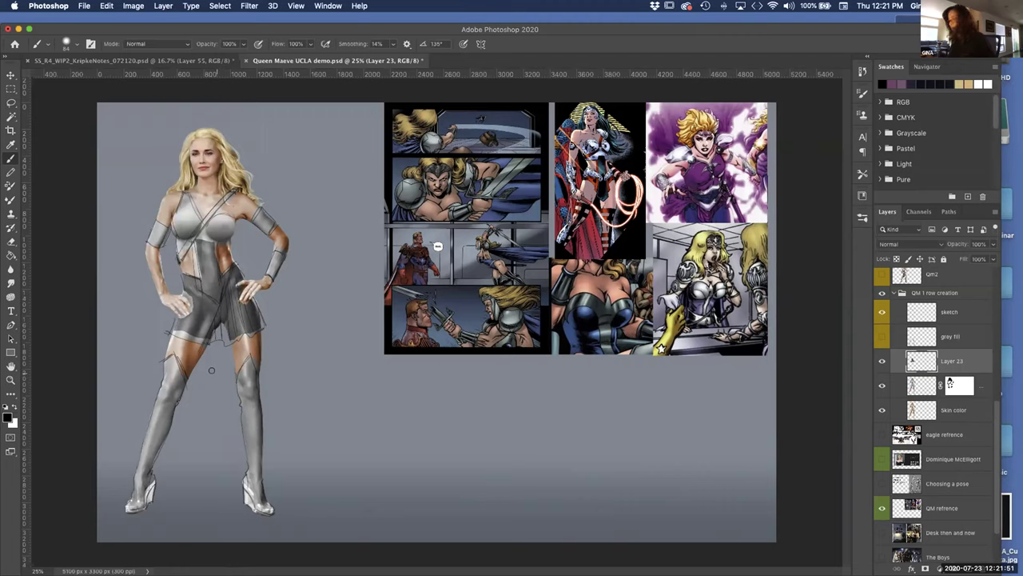
# Step: Select the QM refrence layer by its comic collage and hide it
pyautogui.press('v')
pyautogui.click(515, 252)
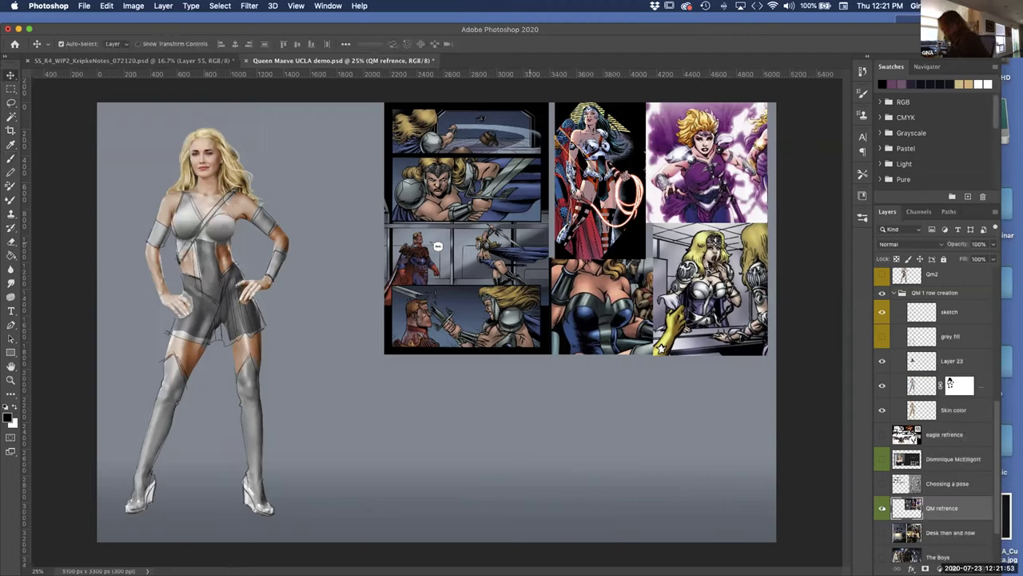
pyautogui.press('super+comma')
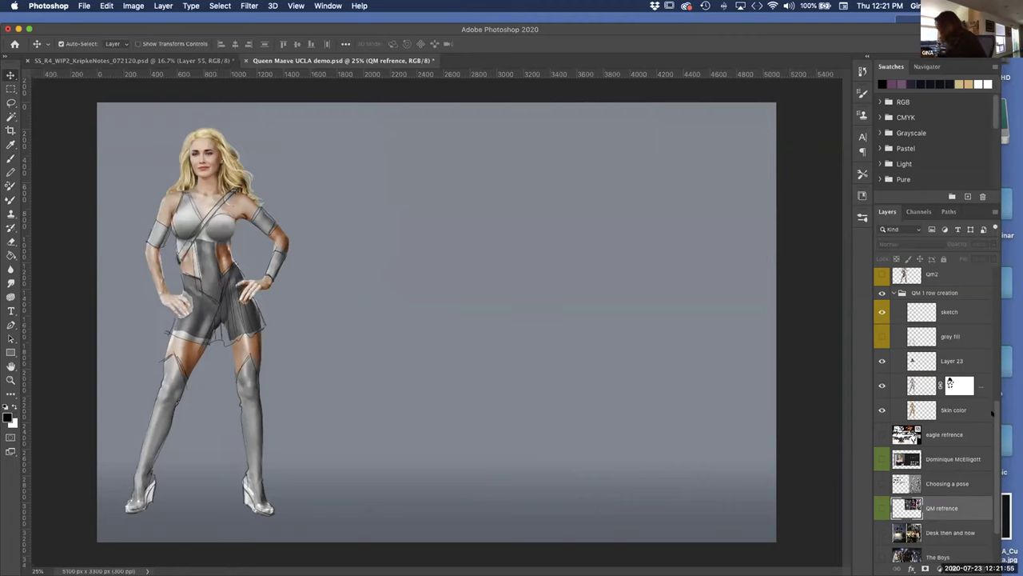
# Step: Show the grey fill layer on the first figure and the finished Qm2, QM 3 and QM4 costume figures
pyautogui.scroll(1, 995, 384)
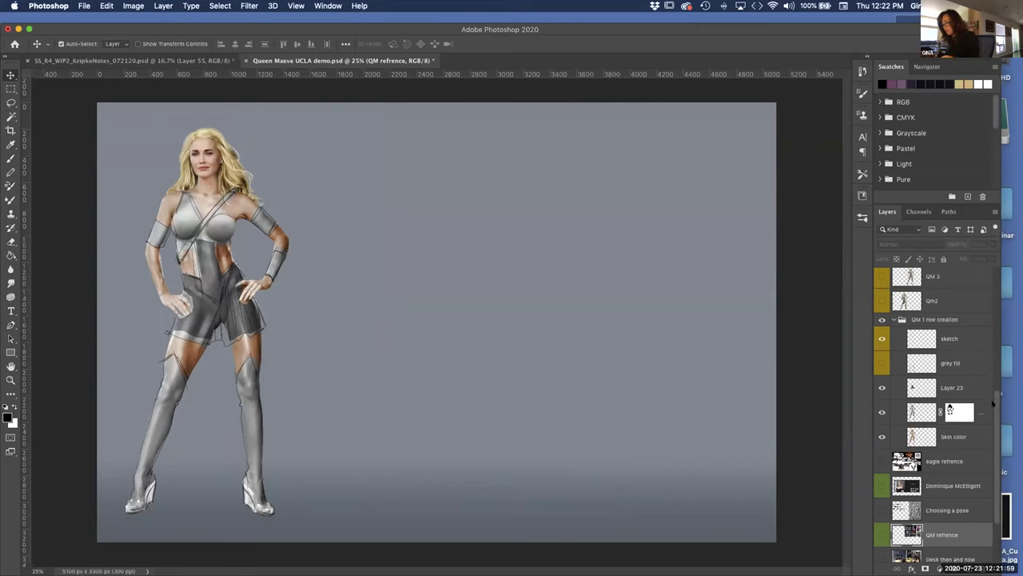
pyautogui.click(882, 363)
pyautogui.click(882, 301)
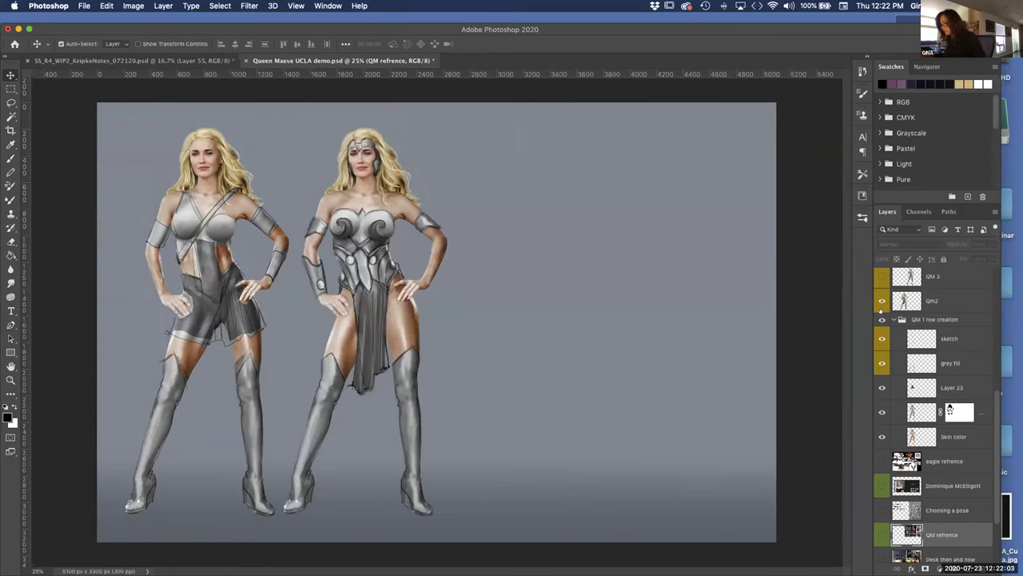
pyautogui.scroll(3, 995, 394)
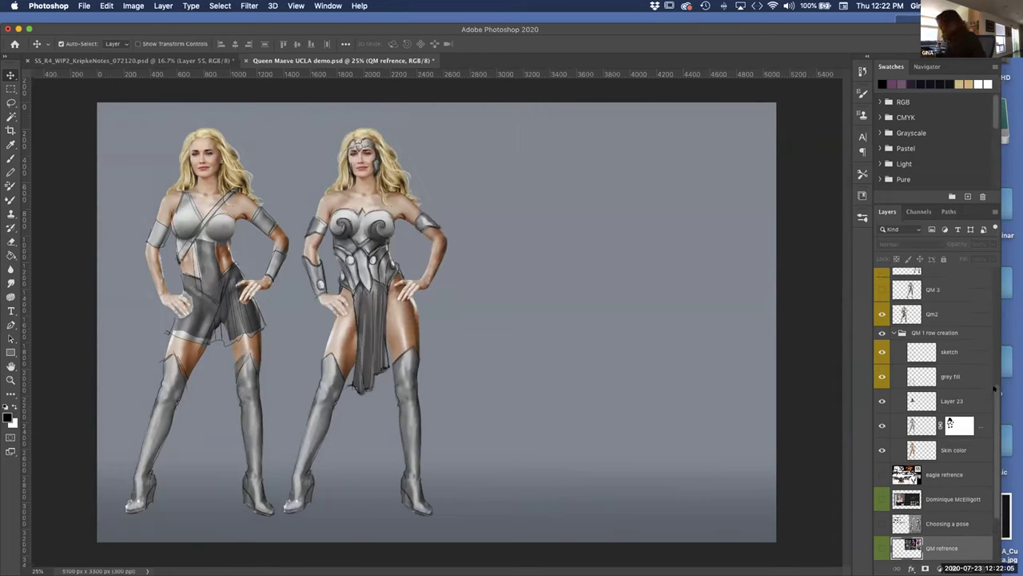
pyautogui.click(879, 316)
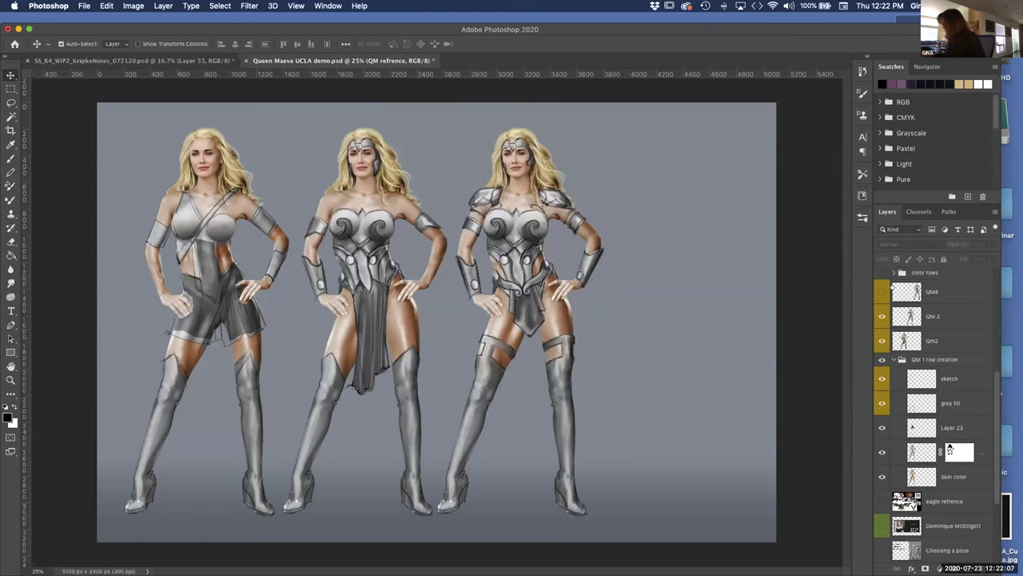
pyautogui.click(882, 291)
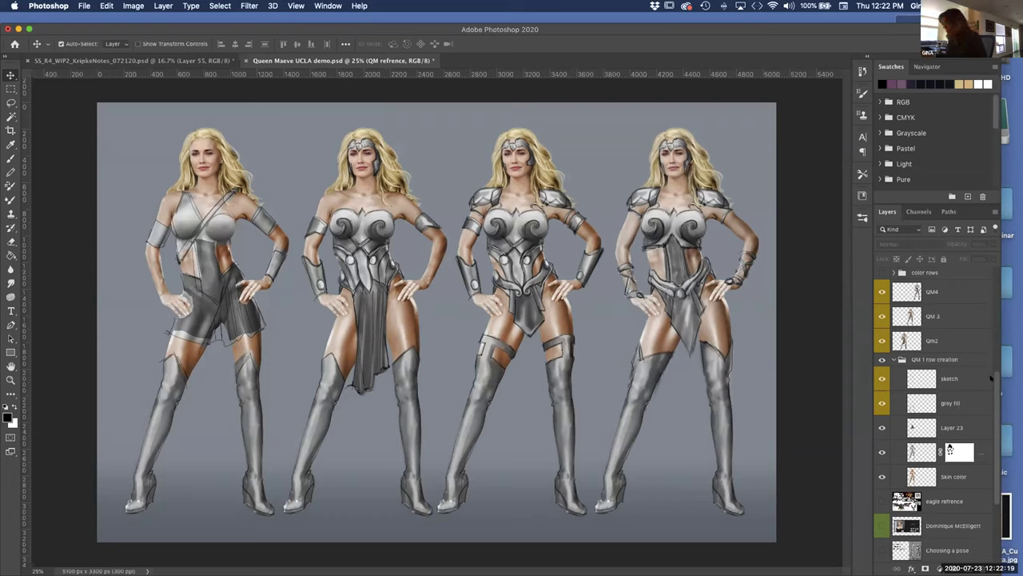
# Step: Examine the first figure's face, hair and upper costume up close beside the neighbouring figures
pyautogui.scroll(3, 993, 372)
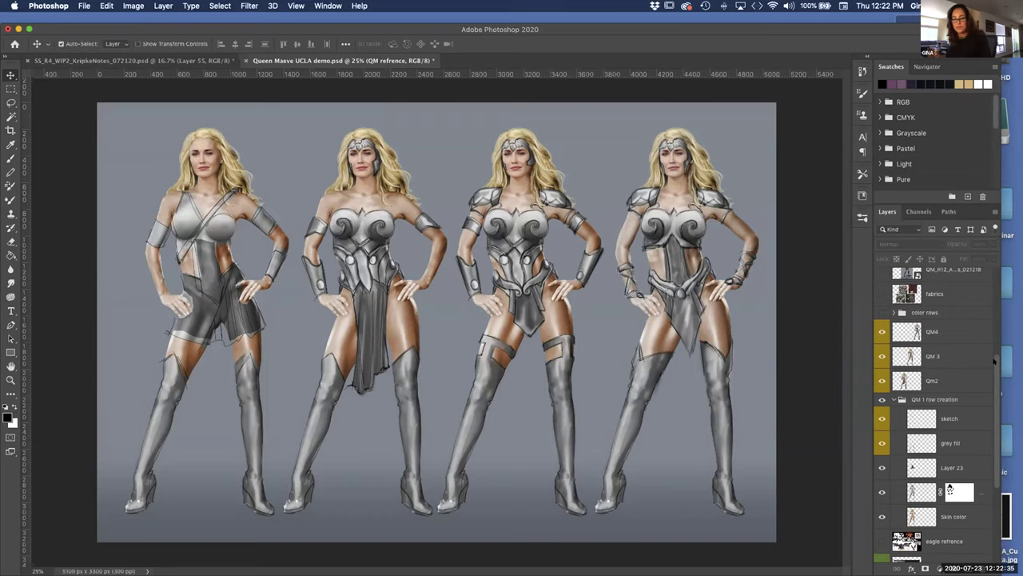
pyautogui.press('super+plus')
pyautogui.press('super+plus')
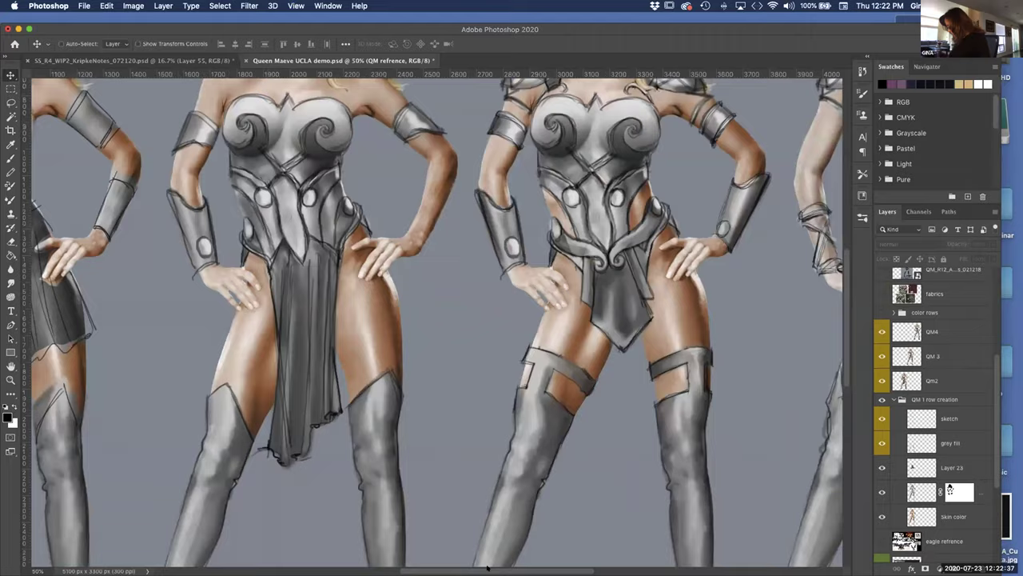
pyautogui.scroll(8, 488, 559)
pyautogui.hscroll(-8, 488, 559)
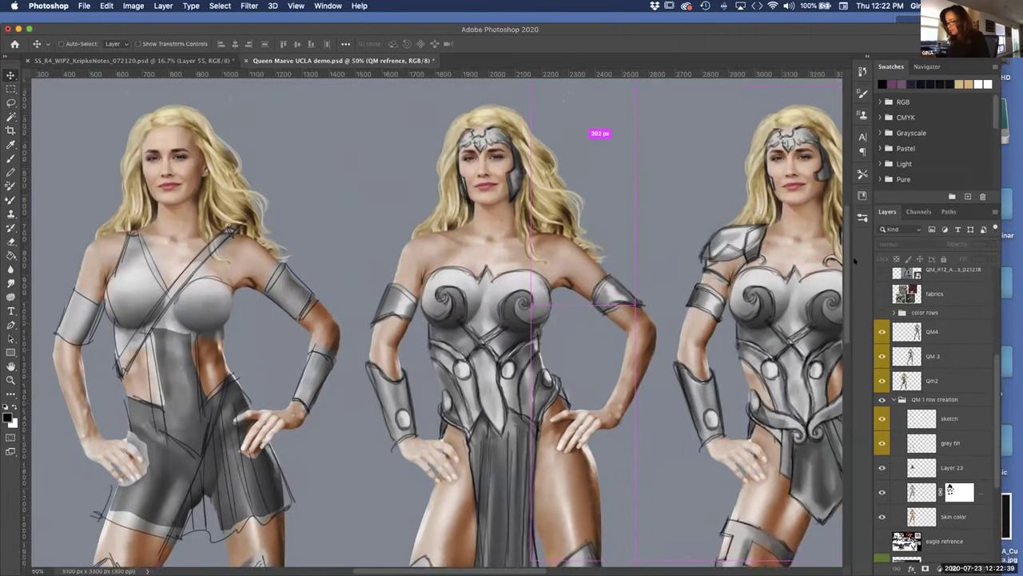
pyautogui.press('super+plus')
pyautogui.hscroll(-5, 435, 328)
pyautogui.scroll(-2, 436, 328)
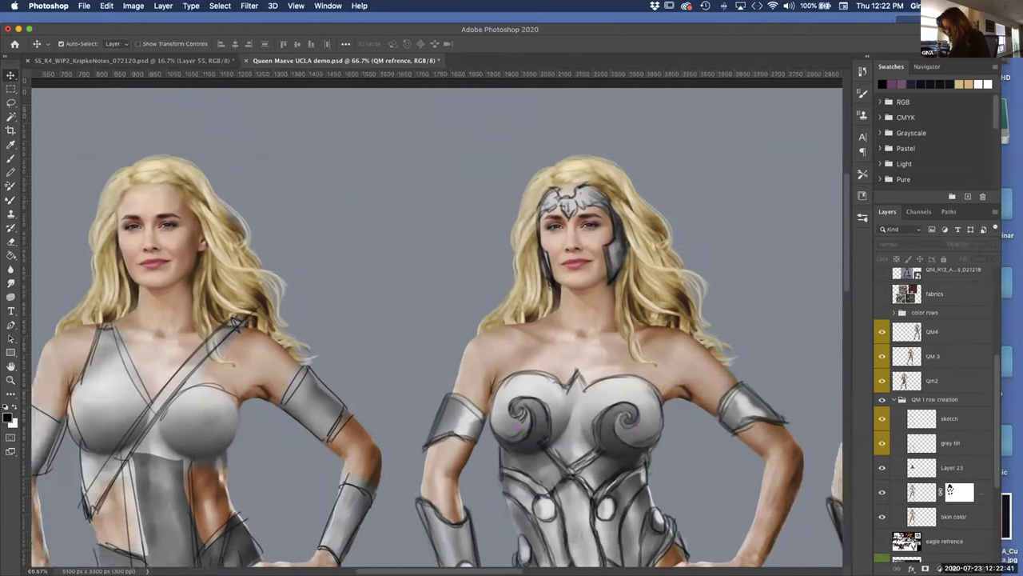
pyautogui.press('super+plus')
pyautogui.scroll(3, 845, 251)
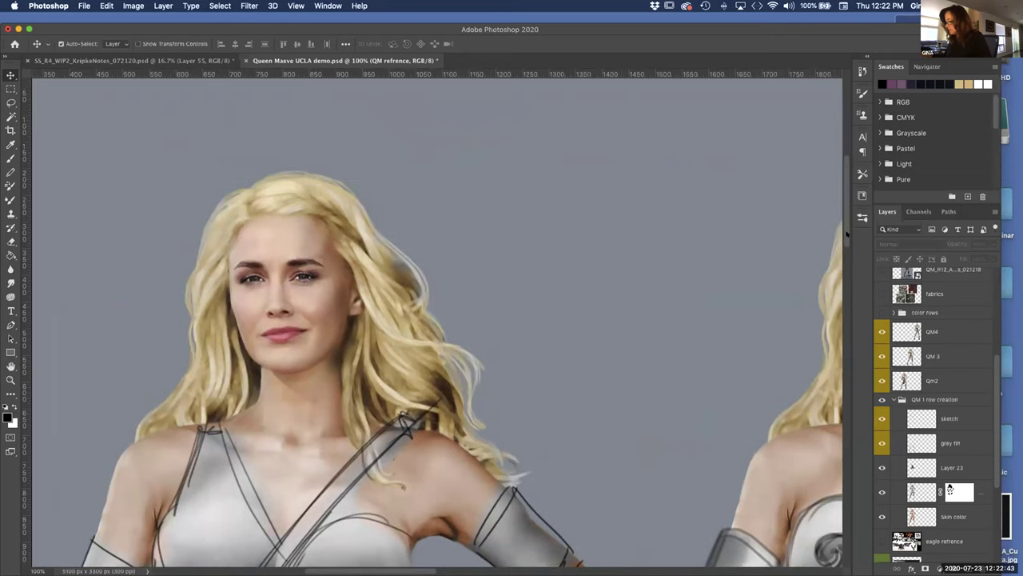
# Step: Try the Paint Daubs filter on the Skin color layer with small brush sizes and sharpness 0, then cancel it
pyautogui.click(309, 304)
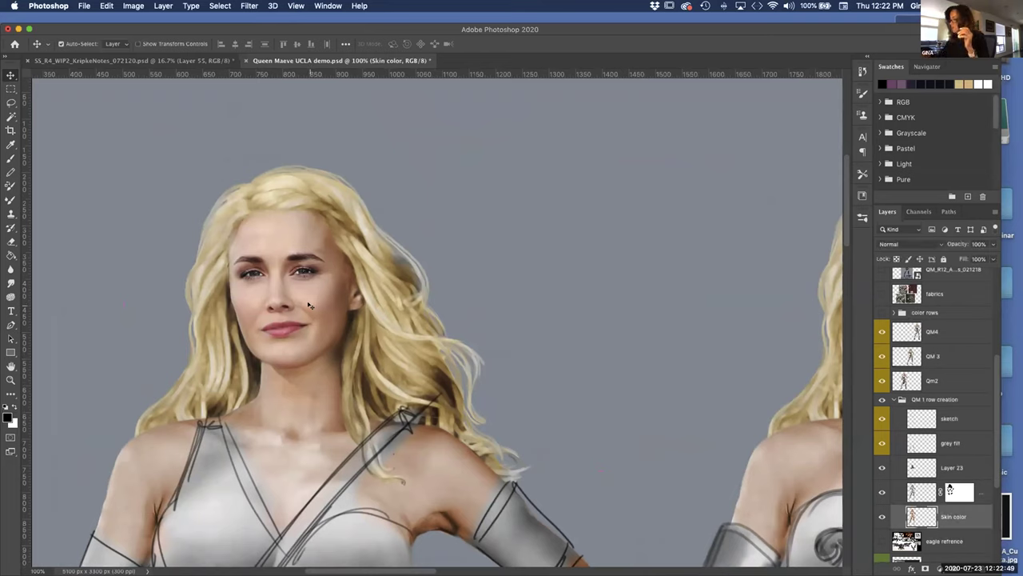
pyautogui.click(248, 6)
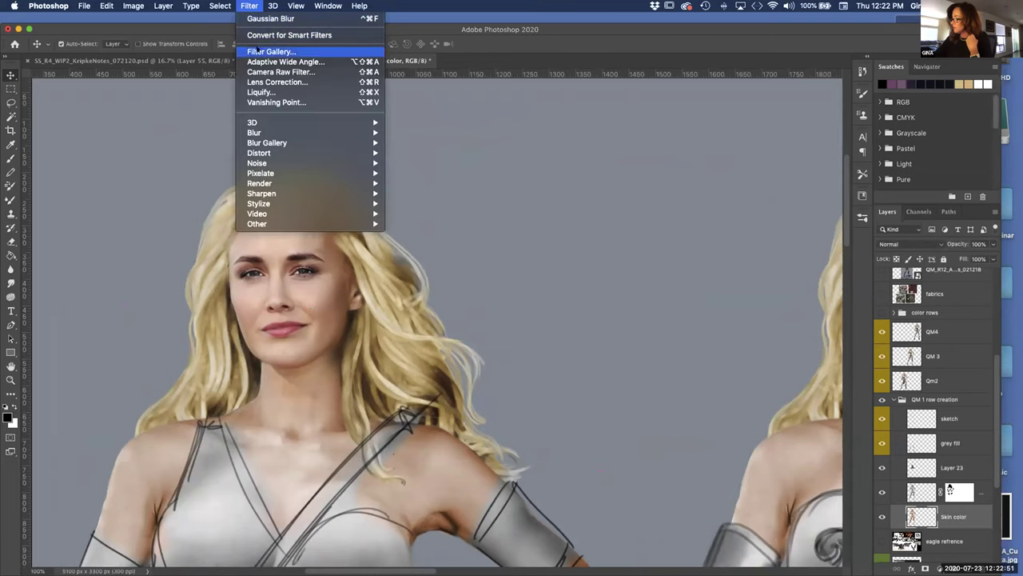
pyautogui.click(259, 52)
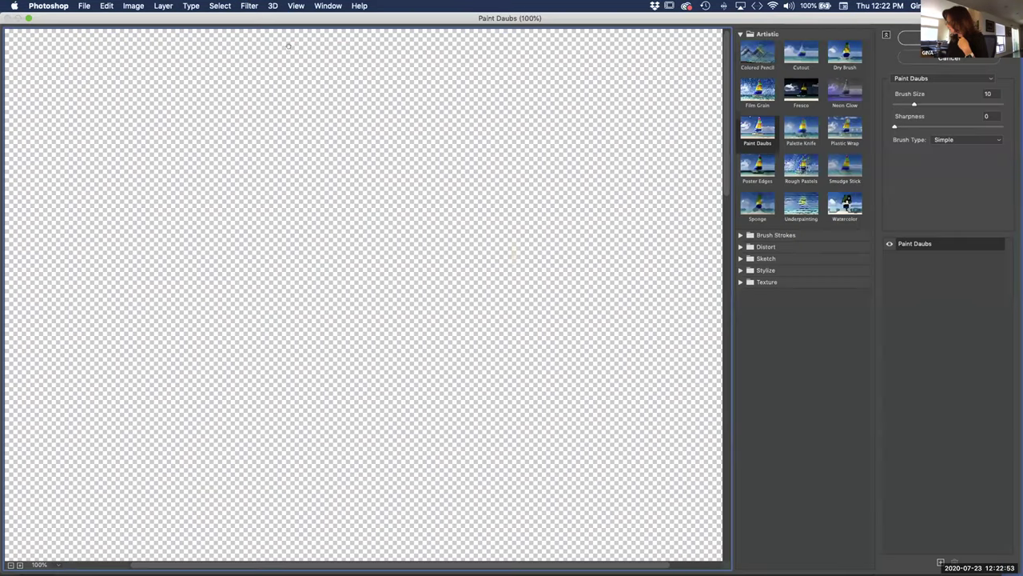
pyautogui.moveTo(892, 105); pyautogui.dragTo(901, 104)
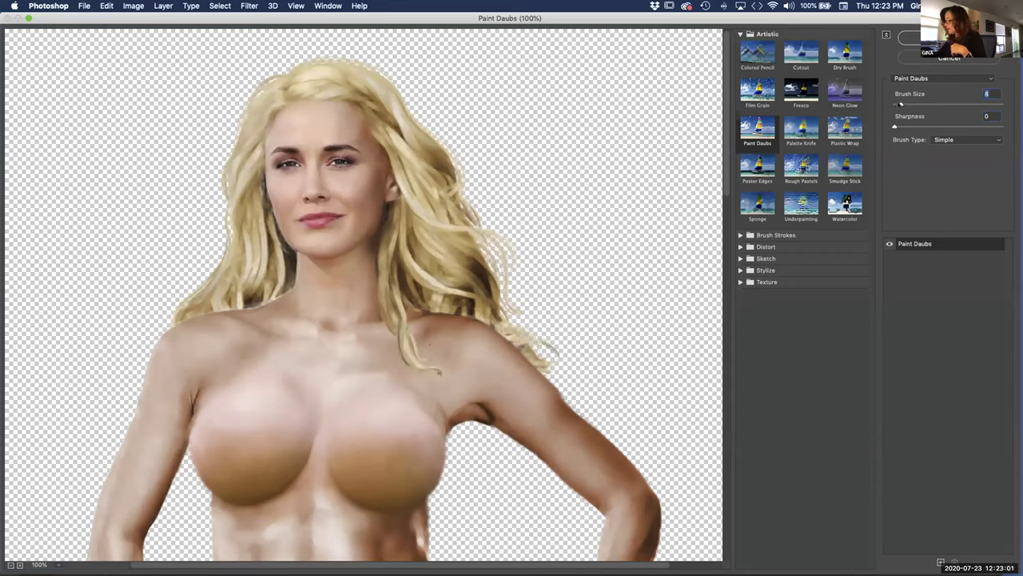
pyautogui.moveTo(901, 104); pyautogui.dragTo(903, 104)
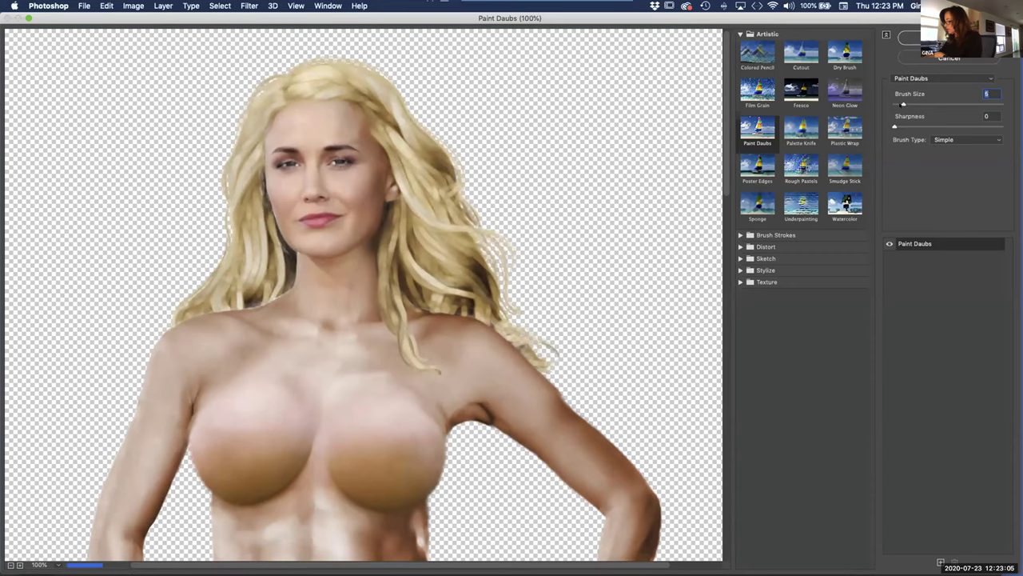
pyautogui.press('Up')
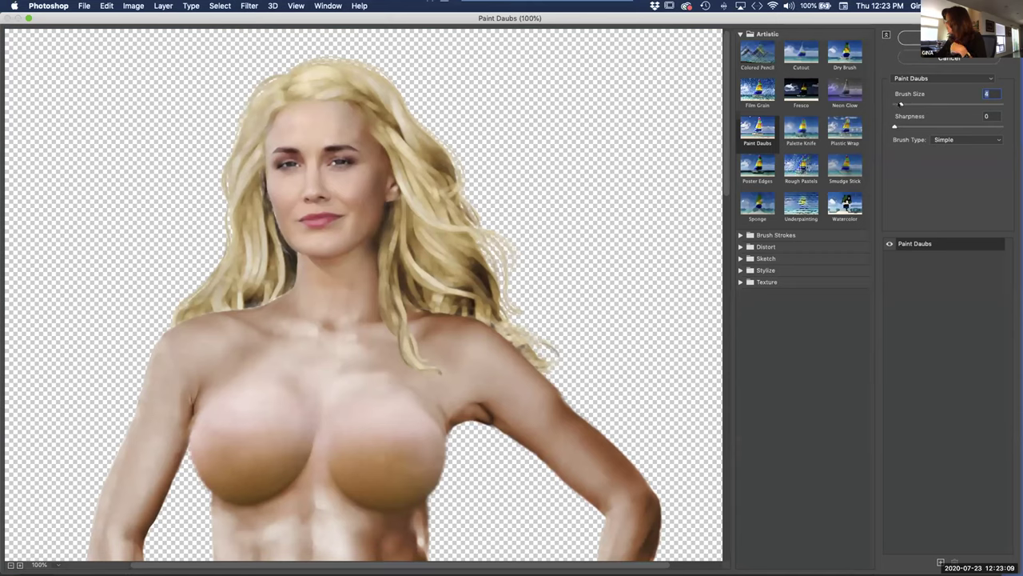
pyautogui.press('Down')
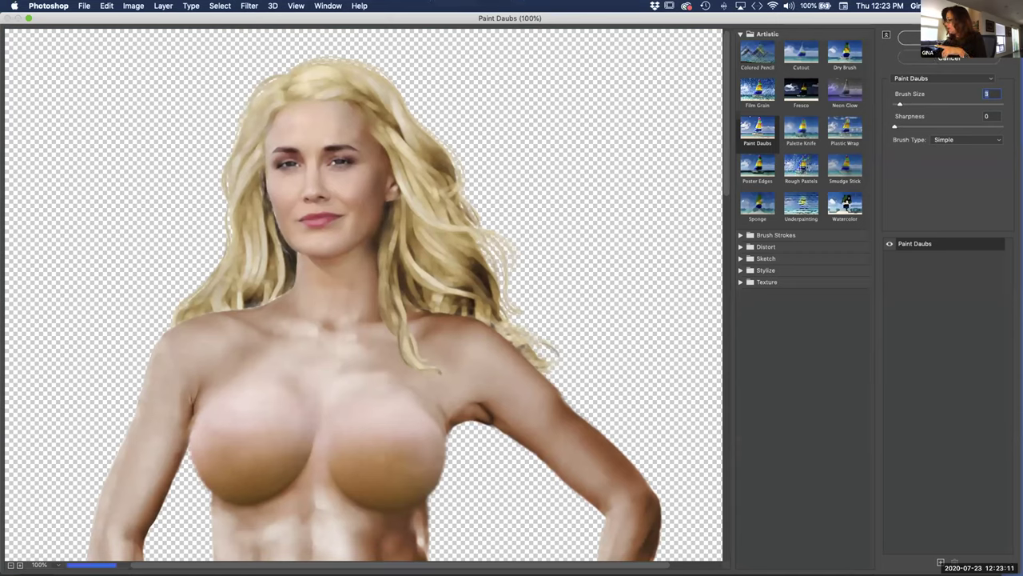
pyautogui.press('Escape')
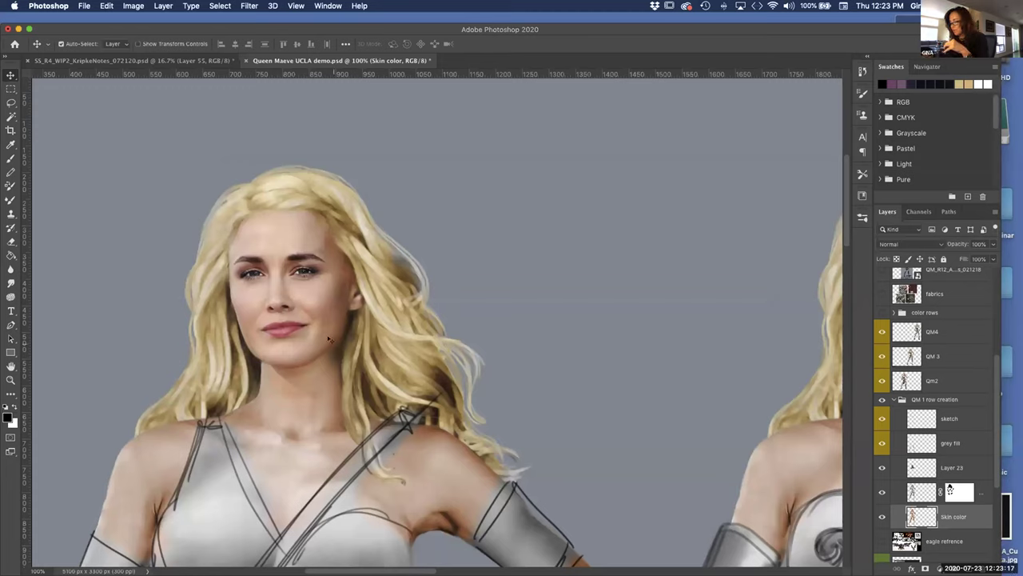
# Step: Collapse the QM 1 row creation group and hide it together with the Qm2, QM 3 and QM4 layers
pyautogui.press('b')
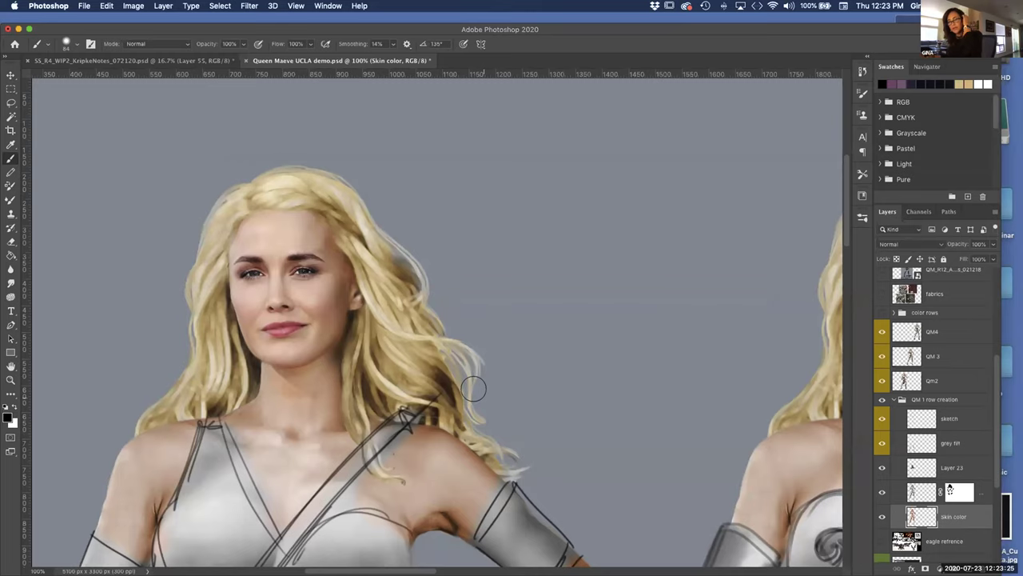
pyautogui.press('super+minus')
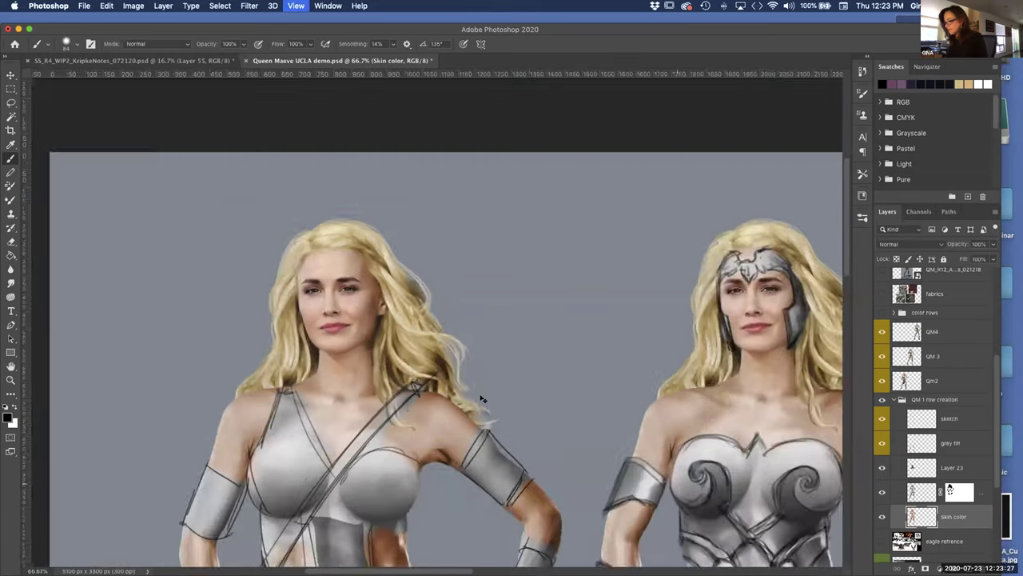
pyautogui.press('super+minus')
pyautogui.press('super+minus')
pyautogui.press('super+minus')
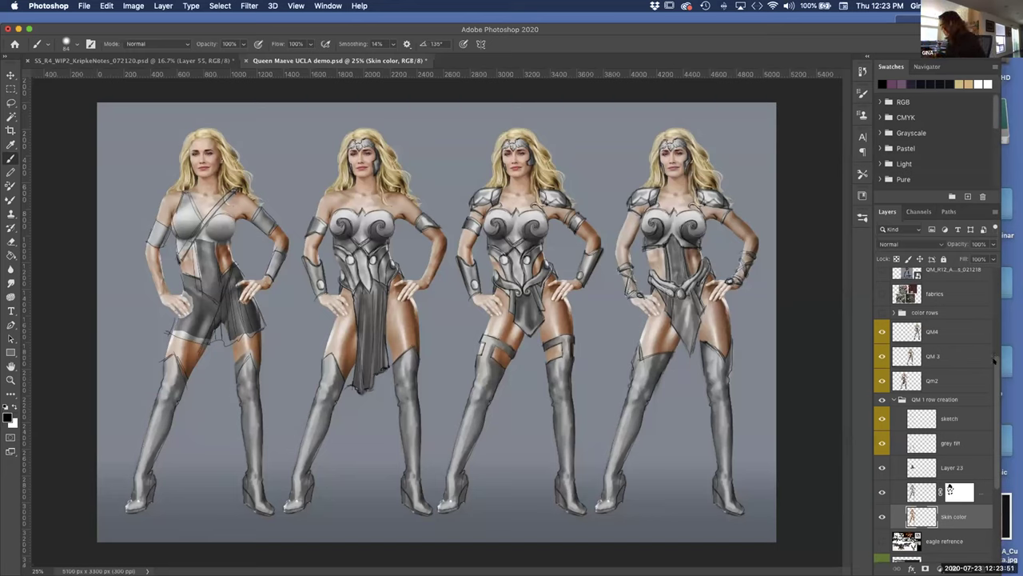
pyautogui.moveTo(995, 359); pyautogui.dragTo(995, 352)
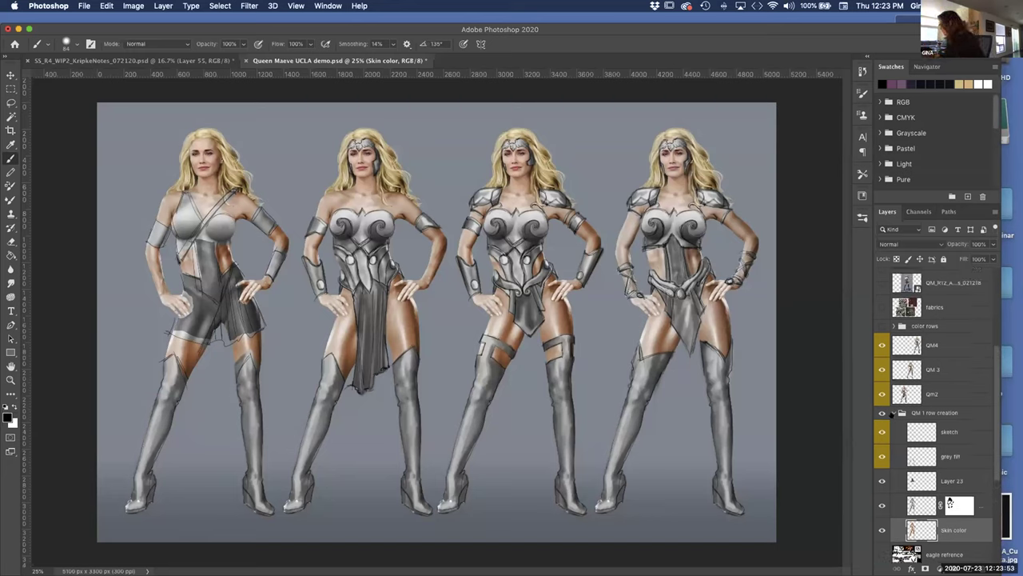
pyautogui.click(894, 413)
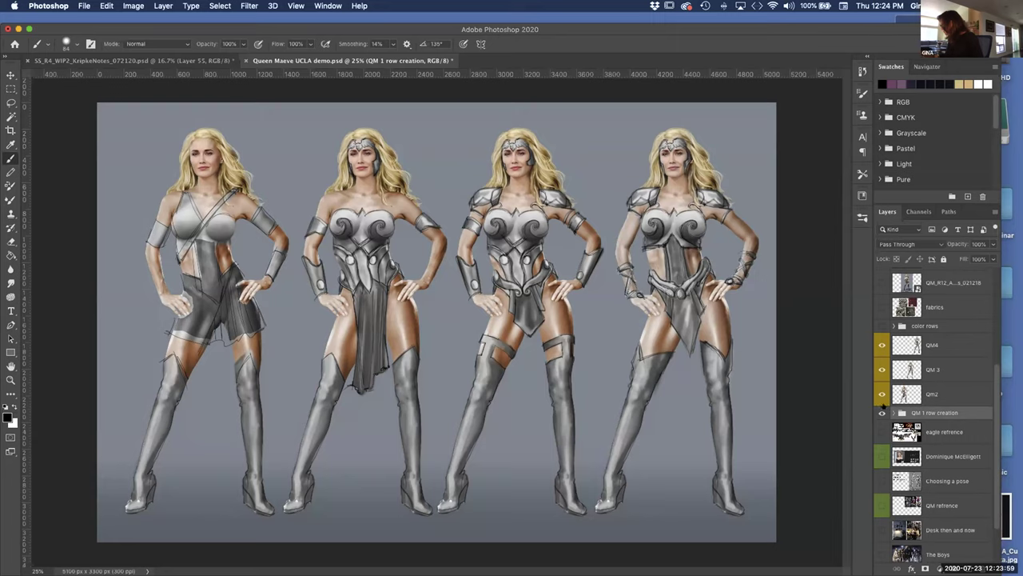
pyautogui.click(881, 413)
pyautogui.click(881, 393)
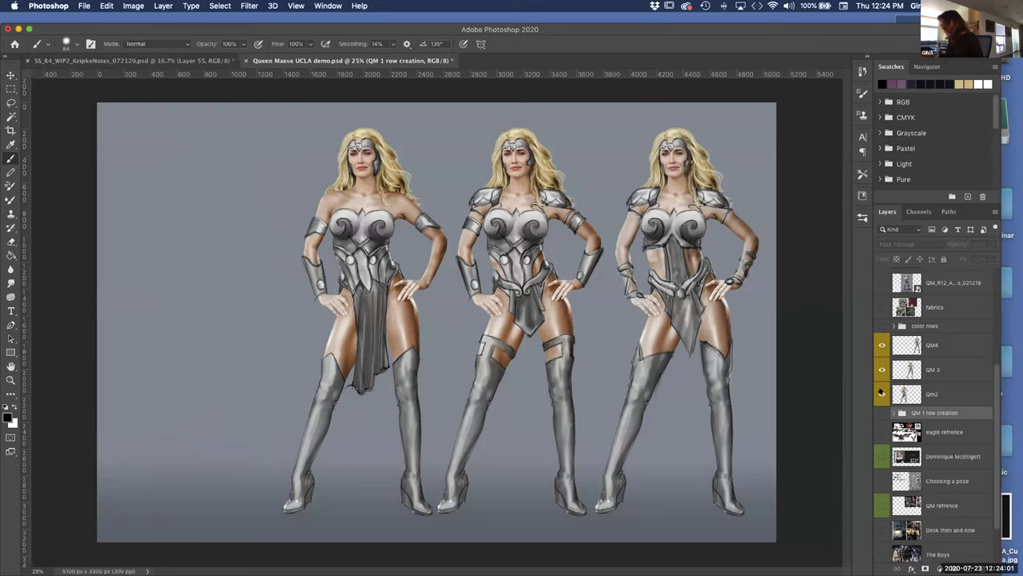
pyautogui.click(882, 368)
pyautogui.click(881, 346)
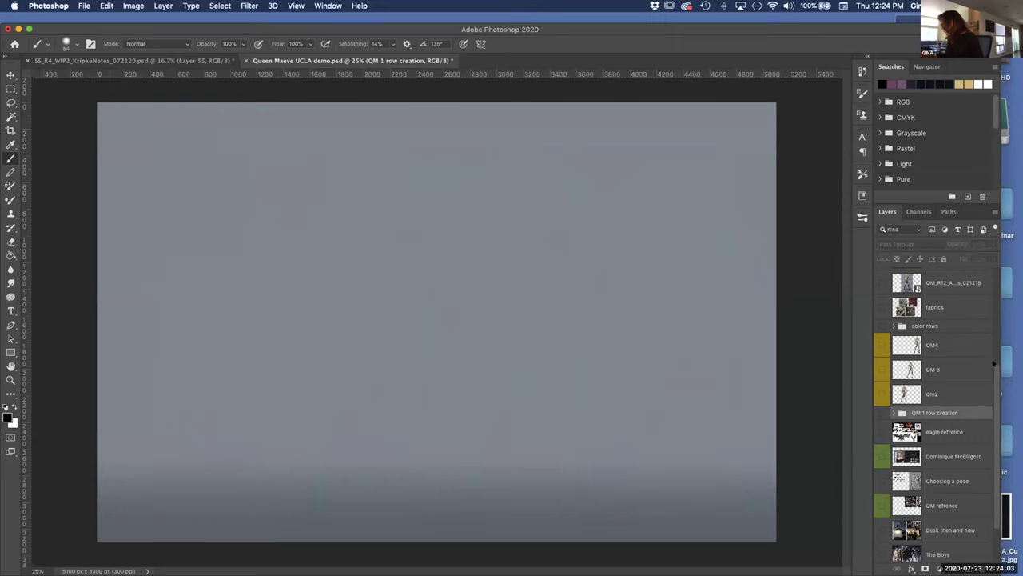
# Step: Expand the color rows group and make it visible
pyautogui.scroll(1, 994, 360)
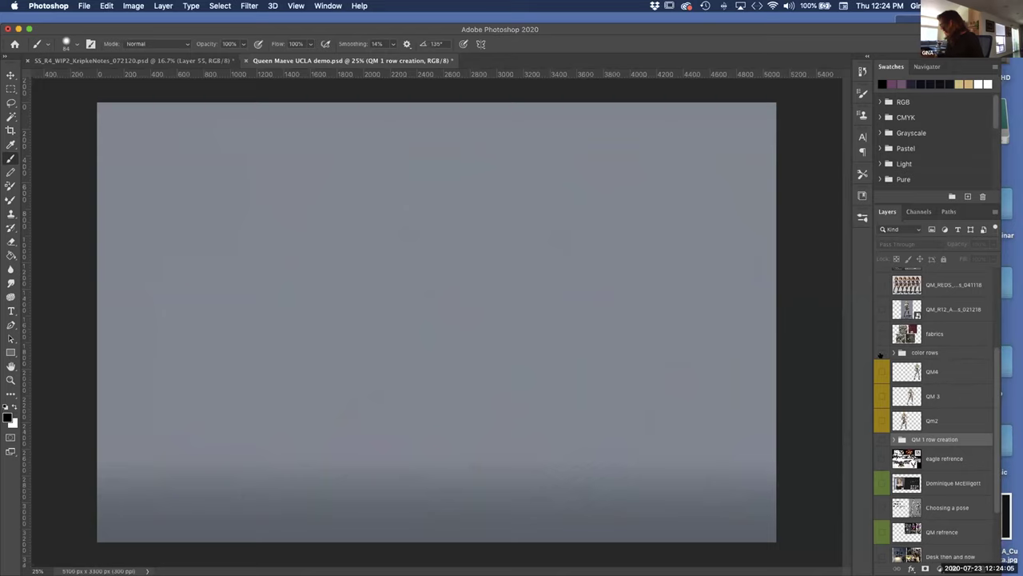
pyautogui.click(894, 352)
pyautogui.moveTo(995, 365)
pyautogui.mouseDown()
pyautogui.moveTo(995, 414)
pyautogui.moveTo(993, 355)
pyautogui.mouseUp()
pyautogui.click(882, 298)
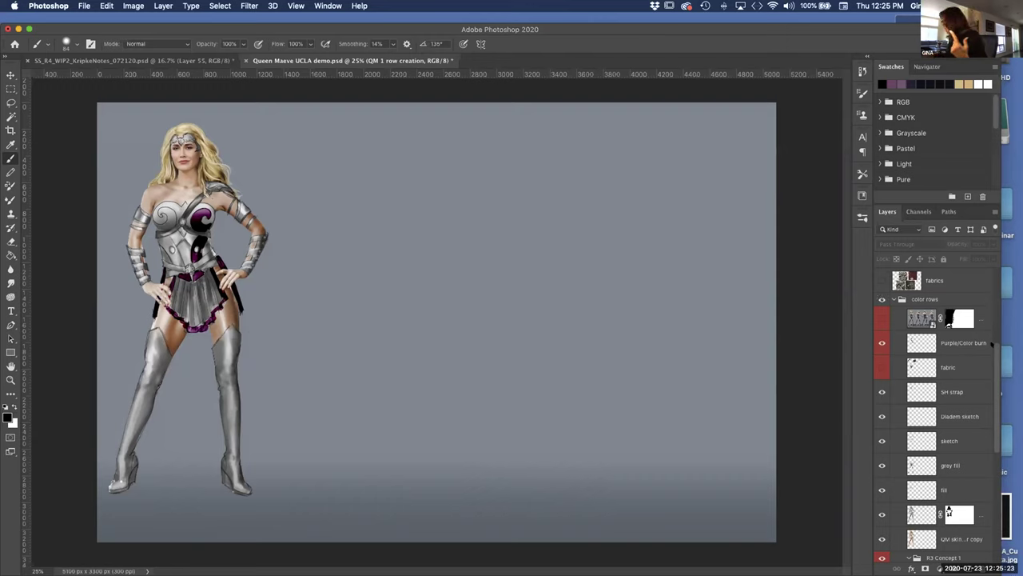
# Step: Paint purple over the unpainted breast cup and waist panel on the Purple/Color burn layer, and show the masked row of finished color figures
pyautogui.scroll(2, 993, 344)
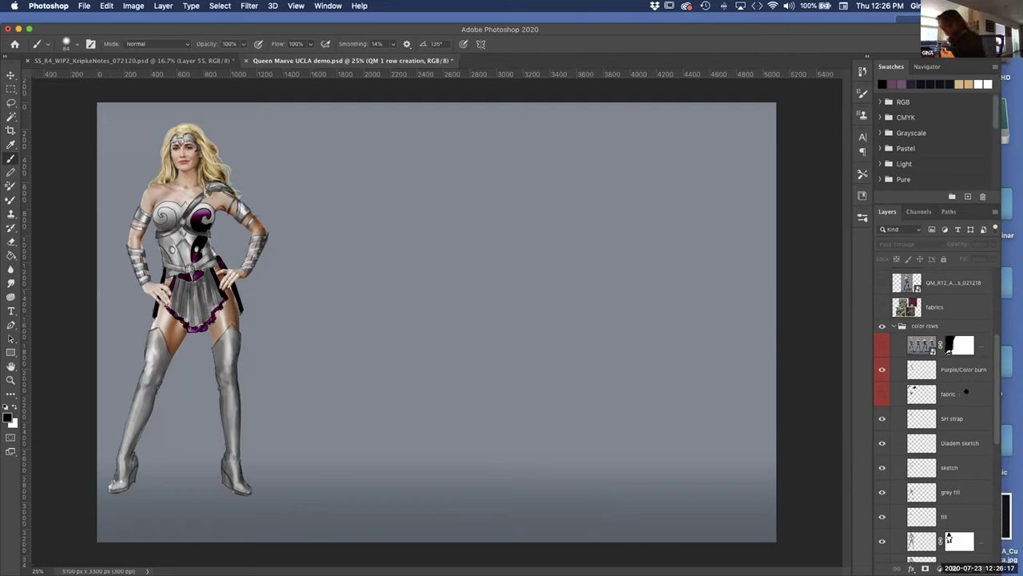
pyautogui.click(942, 371)
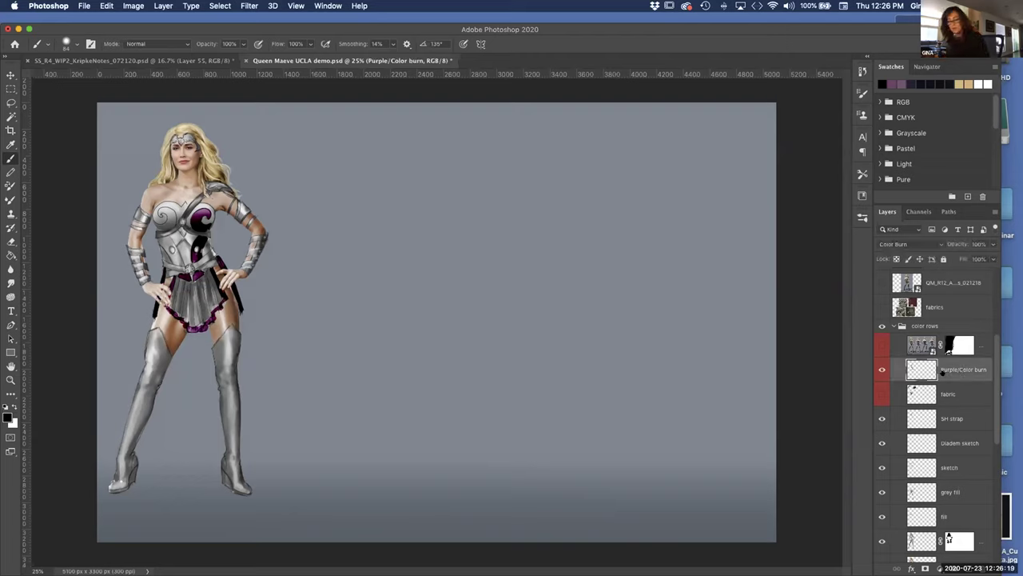
pyautogui.press('x')
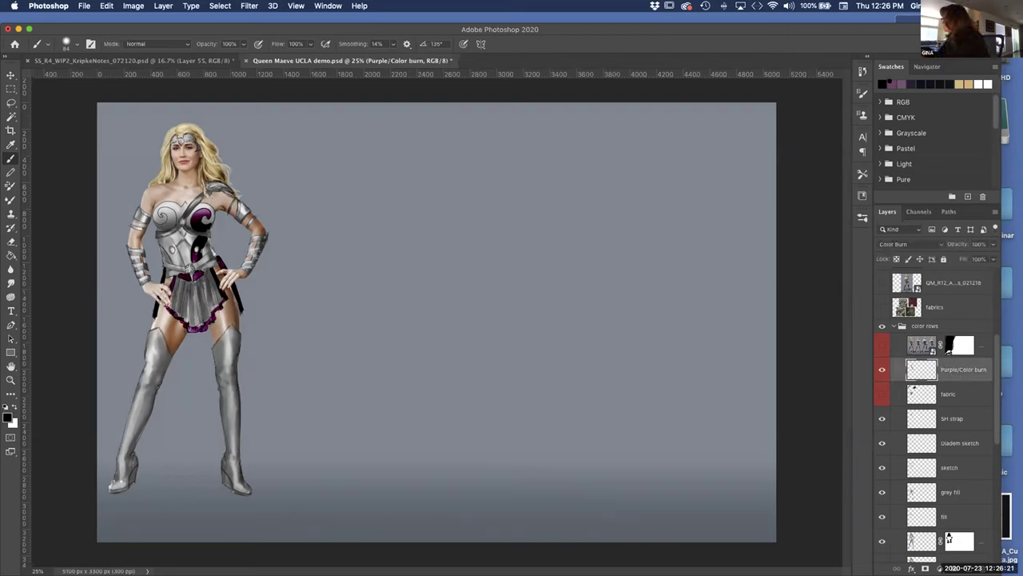
pyautogui.moveTo(164, 209); pyautogui.dragTo(170, 224)
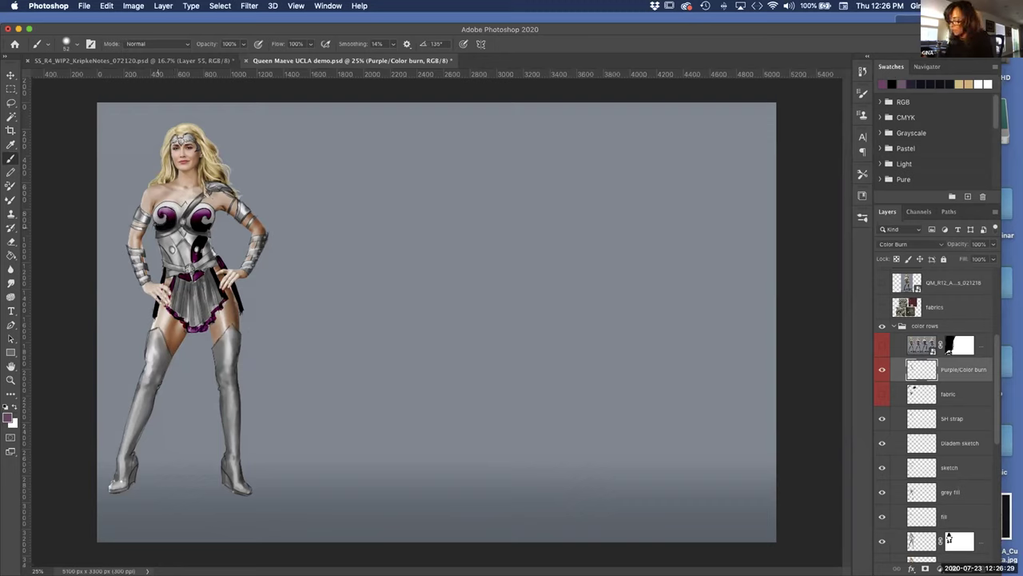
pyautogui.moveTo(159, 242); pyautogui.dragTo(176, 254)
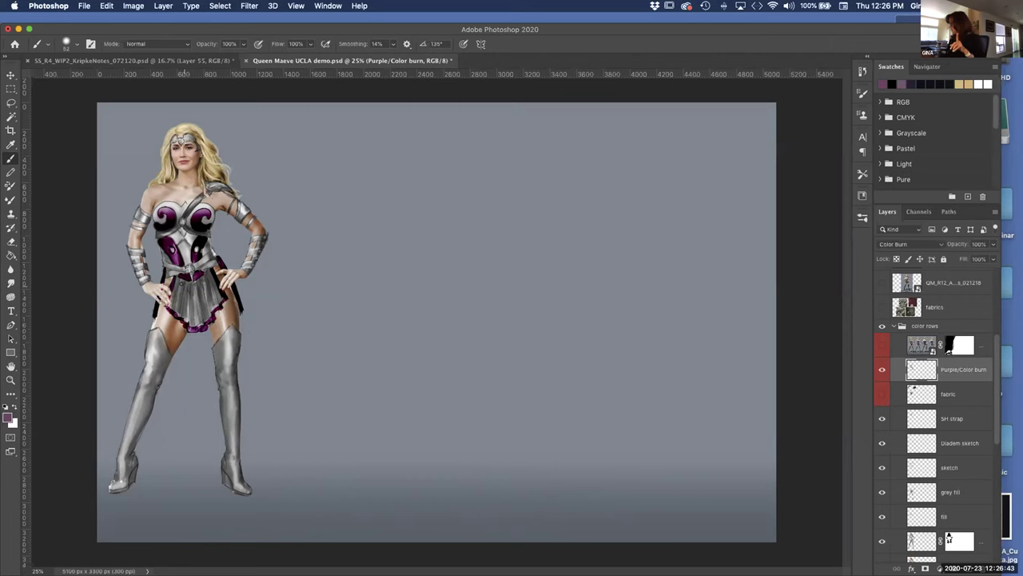
pyautogui.click(882, 345)
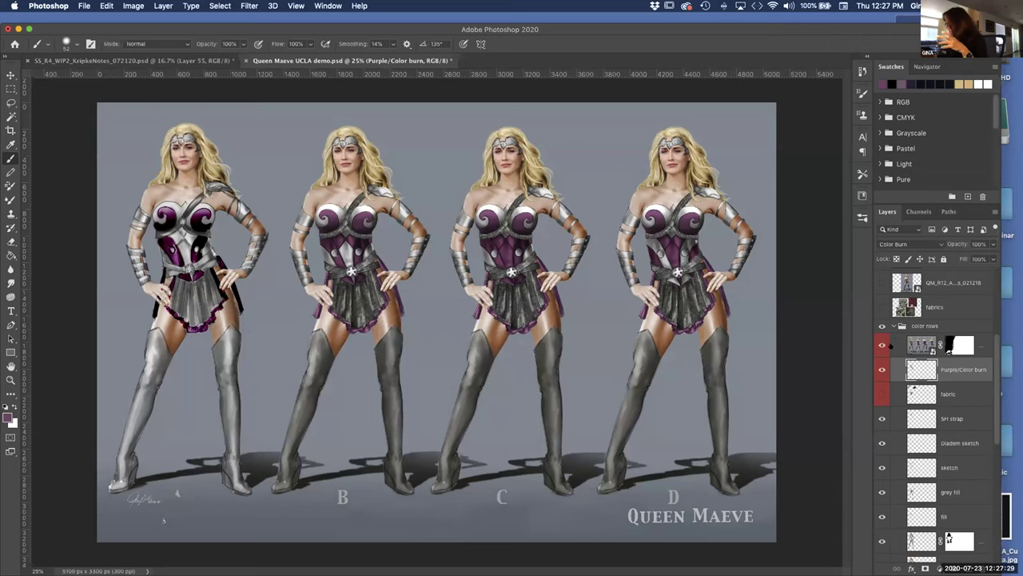
# Step: Collapse and hide the color rows group, and show the fabrics layer
pyautogui.click(893, 325)
pyautogui.click(882, 325)
pyautogui.click(881, 307)
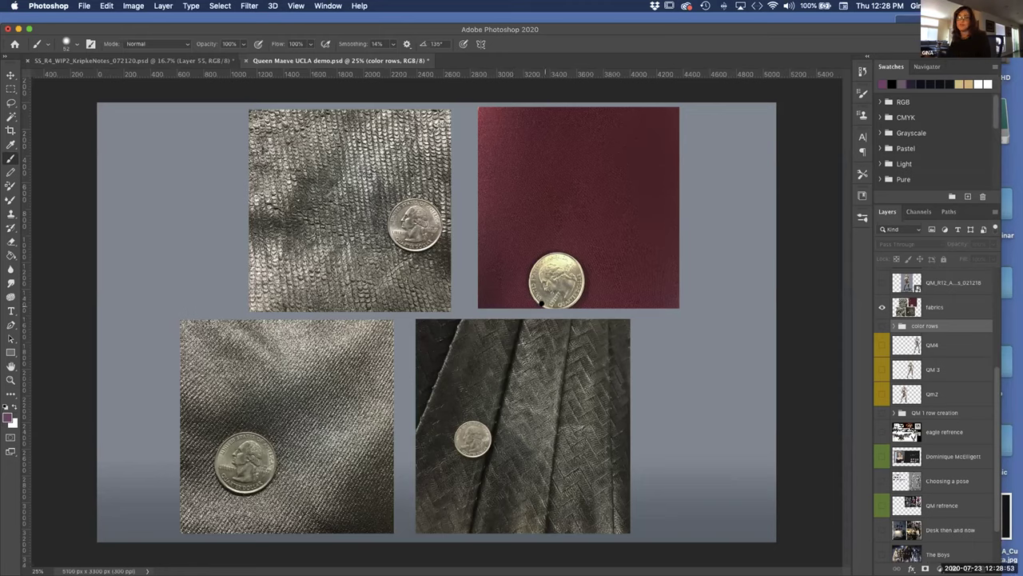
# Step: Try brush strokes on the fabrics layer near the upper silver swatch and undo them
pyautogui.click(77, 44)
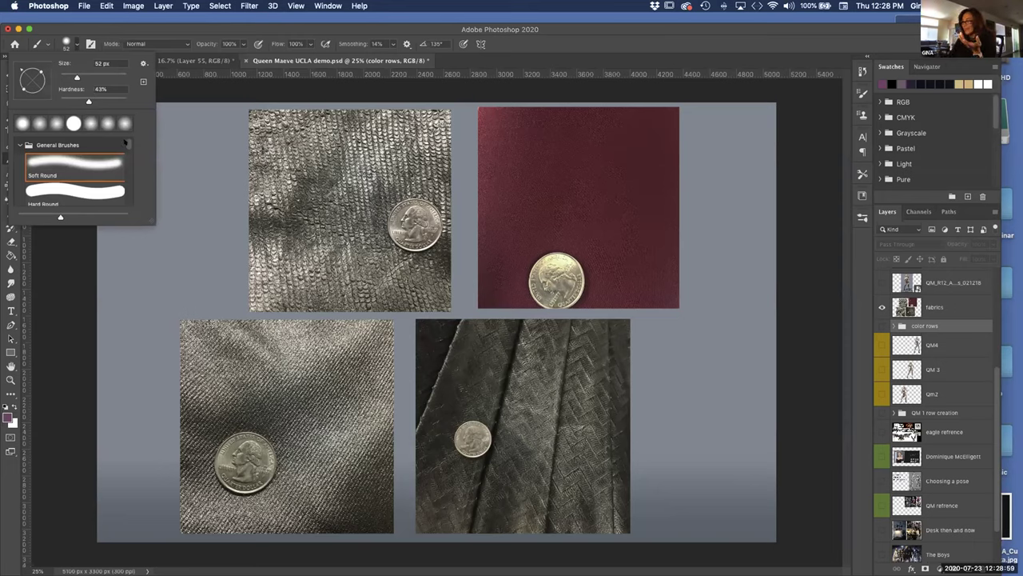
pyautogui.click(198, 210)
pyautogui.click(201, 210)
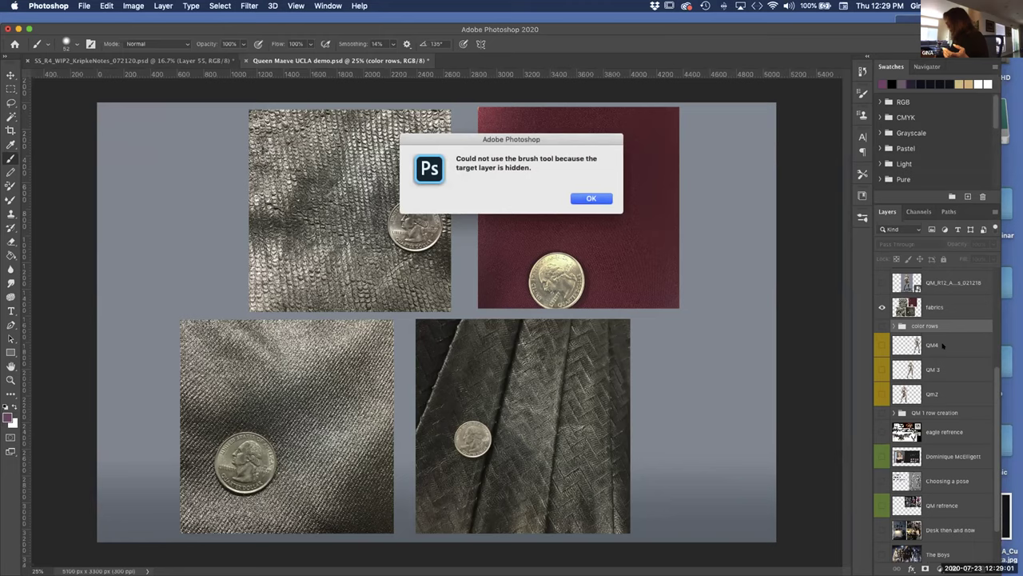
pyautogui.click(593, 195)
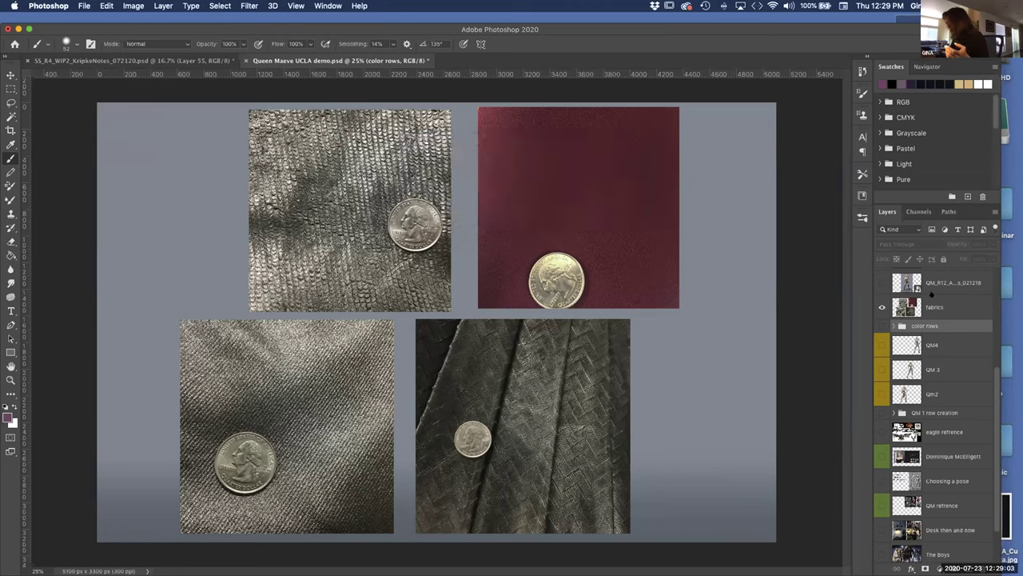
pyautogui.click(944, 298)
pyautogui.moveTo(268, 292)
pyautogui.mouseDown()
pyautogui.moveTo(438, 260)
pyautogui.moveTo(339, 289)
pyautogui.moveTo(352, 289)
pyautogui.moveTo(269, 292)
pyautogui.mouseUp()
pyautogui.moveTo(252, 228); pyautogui.dragTo(233, 227)
pyautogui.click(231, 228)
pyautogui.press('super+z')
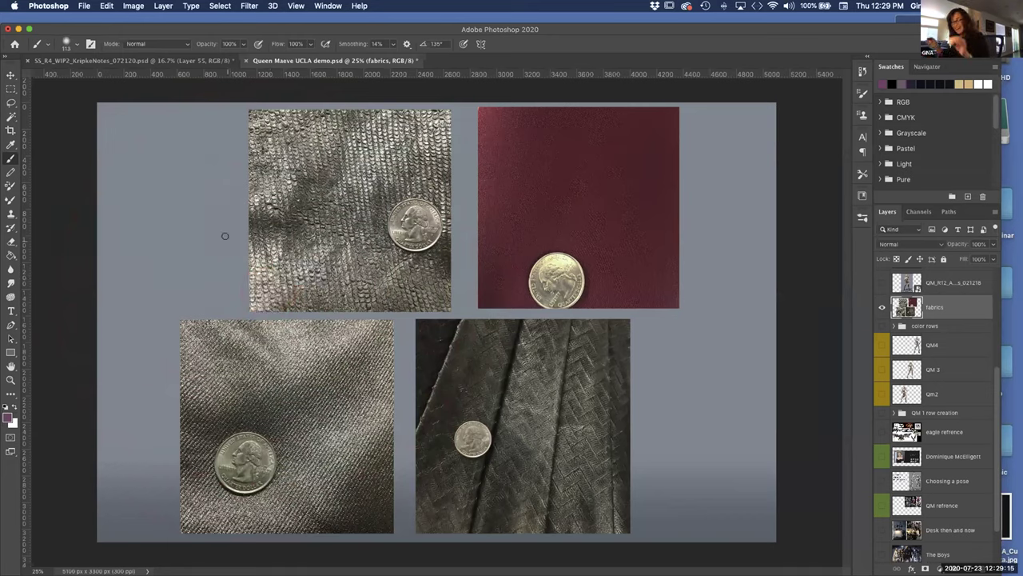
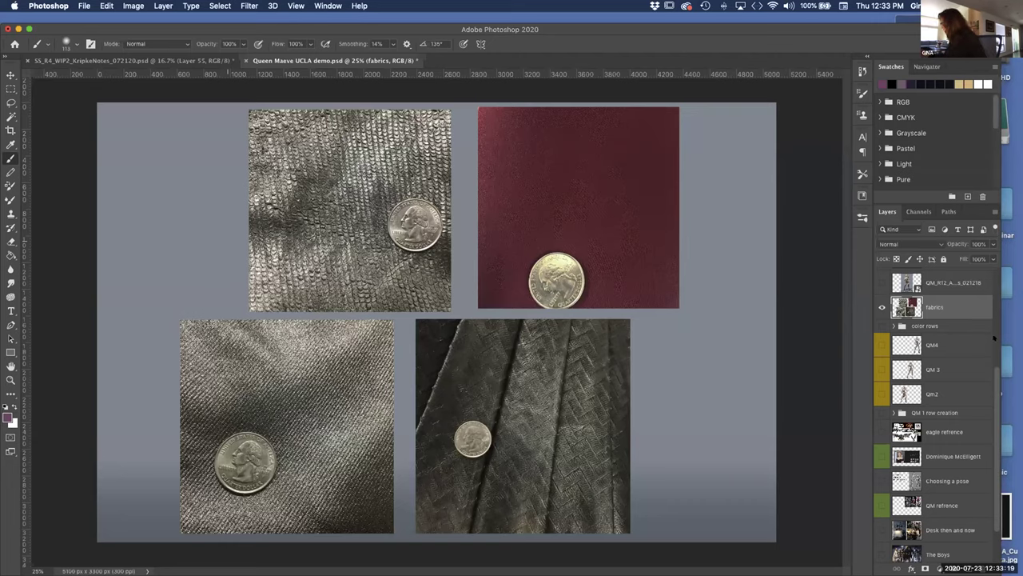
pyautogui.scroll(1, 994, 361)
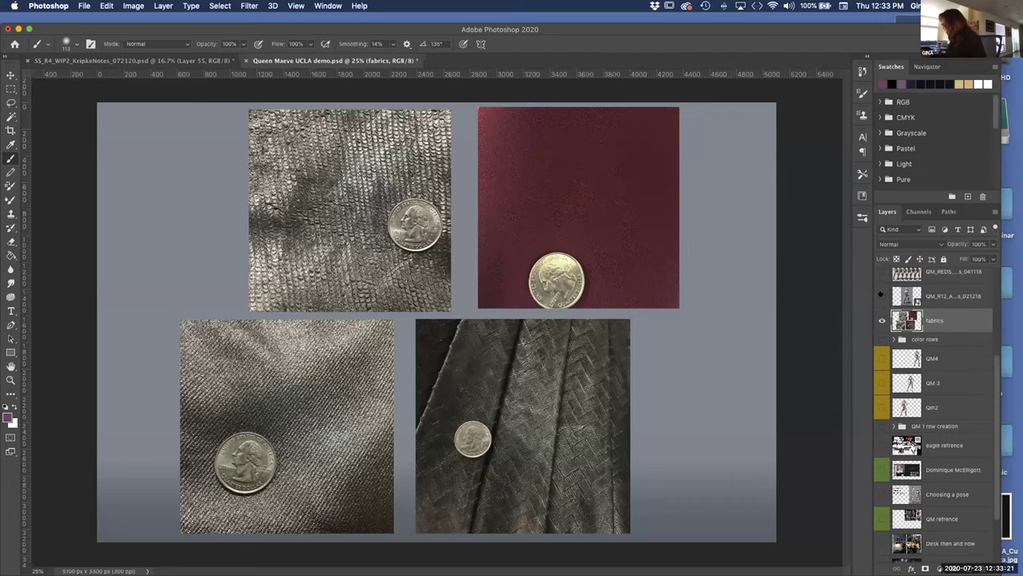
# Step: Hide the fabrics layer and show the finished QM_R12 costume figure, enlarged around the skirt and belt
pyautogui.click(882, 320)
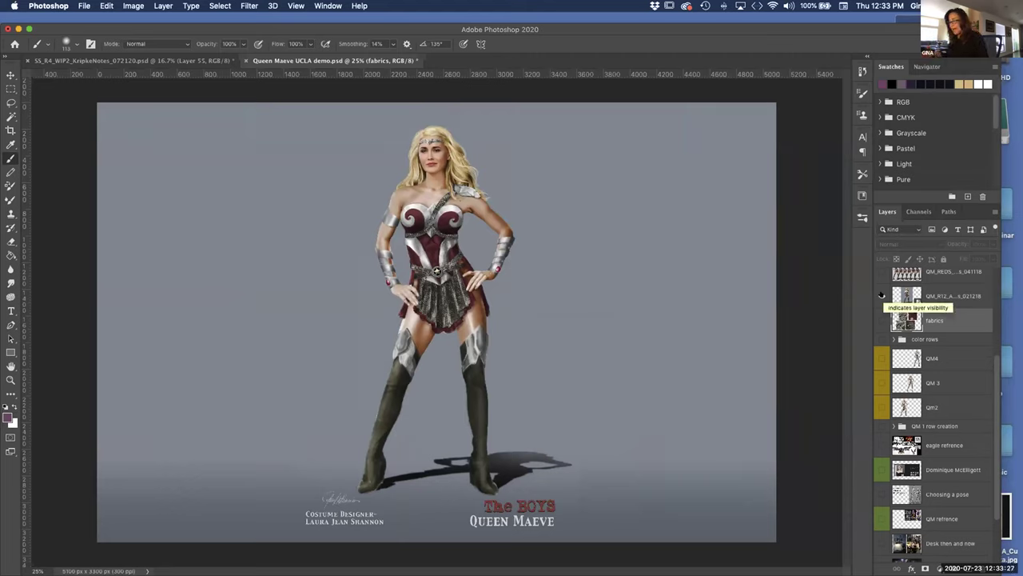
pyautogui.press('super+equal')
pyautogui.press('super+equal')
pyautogui.press('super+equal')
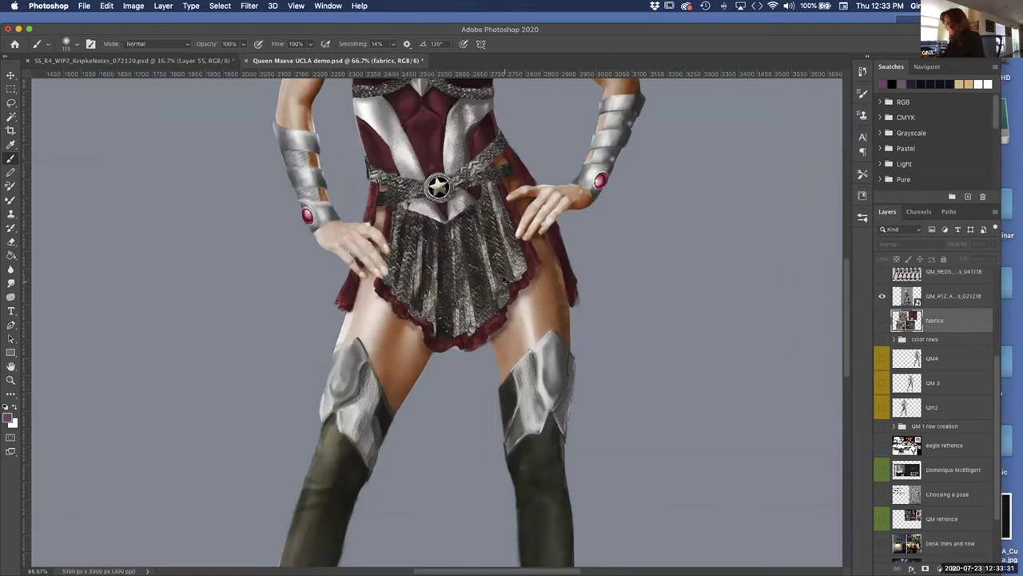
# Step: Compare the fabric swatches with the costume by showing only the fabrics layer and returning to the QM_R12 figure
pyautogui.click(882, 320)
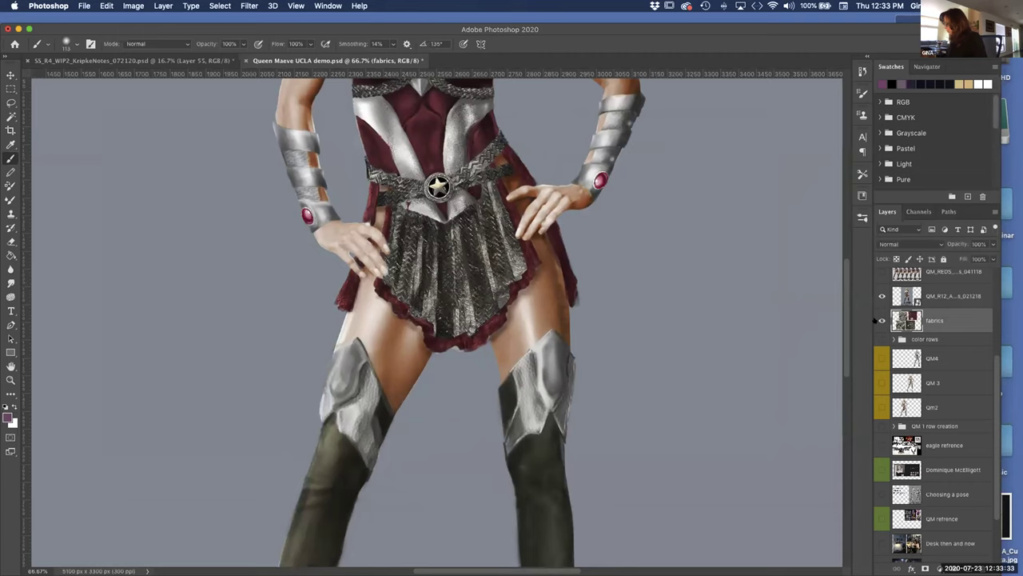
pyautogui.keyDown('alt'); pyautogui.click(881, 320); pyautogui.keyUp('alt')
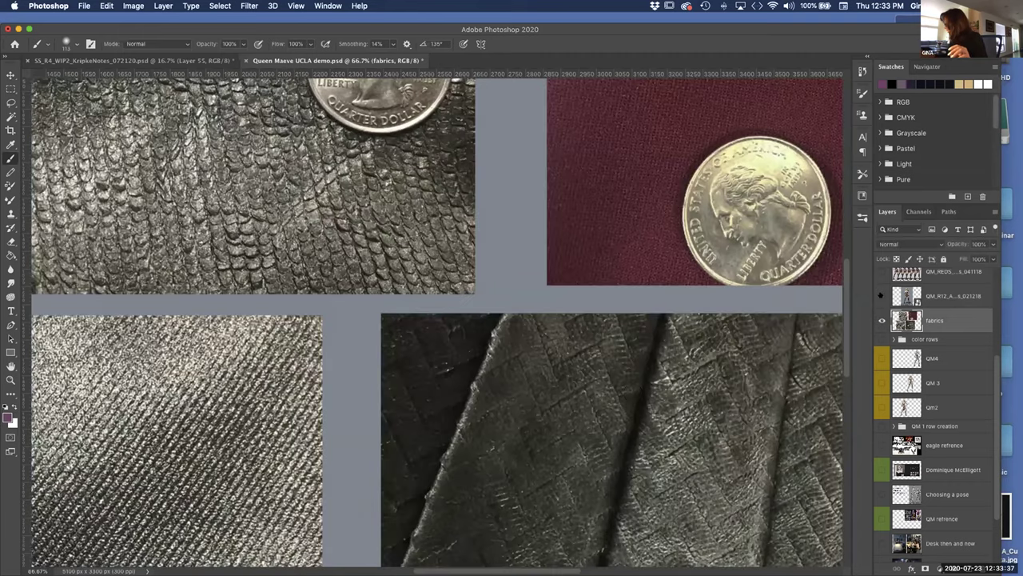
pyautogui.keyDown('alt'); pyautogui.click(882, 320); pyautogui.keyUp('alt')
pyautogui.click(882, 320)
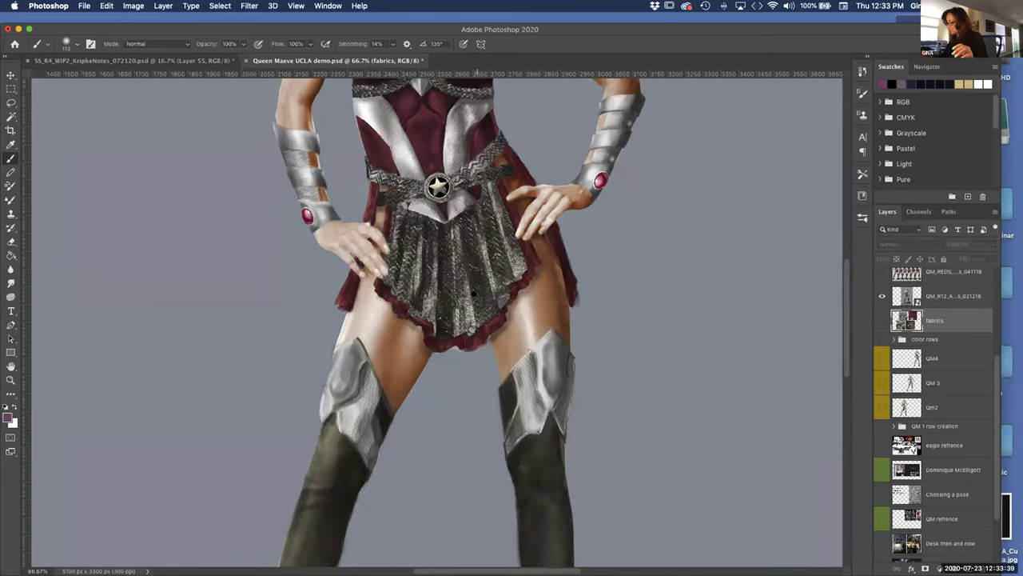
# Step: Examine the QM_R12 figure's bodice, harness, arm armor and skirt up close, and return to the full figure
pyautogui.press('super+minus')
pyautogui.press('super+minus')
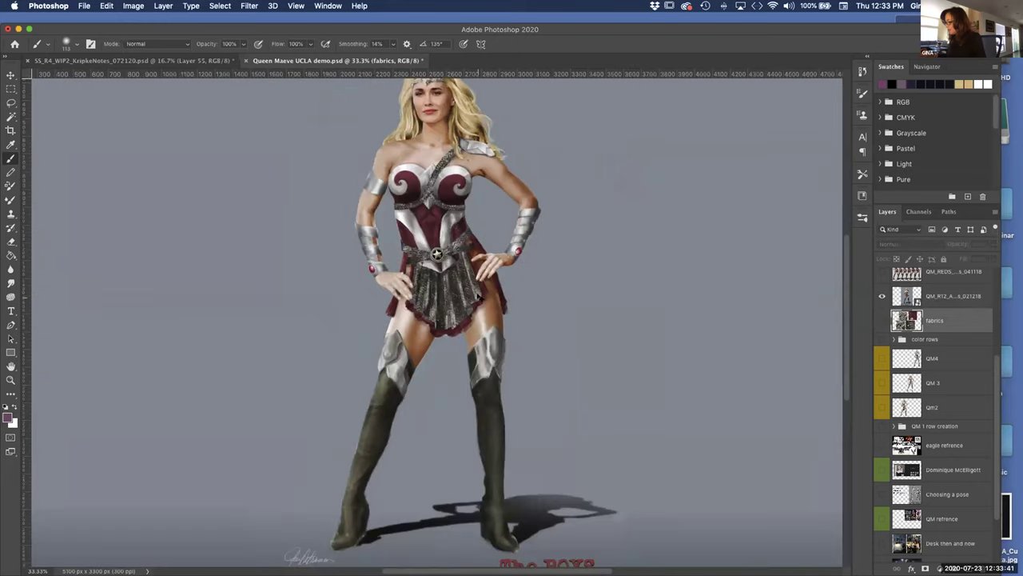
pyautogui.press('super+plus')
pyautogui.press('super+plus')
pyautogui.scroll(5, 478, 296)
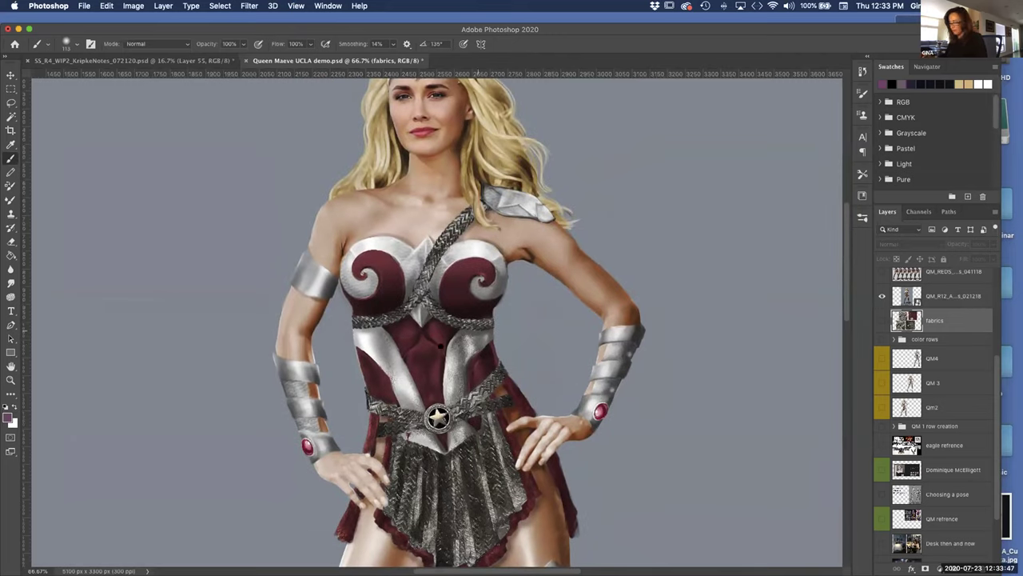
pyautogui.press('super+minus')
pyautogui.press('super+minus')
pyautogui.press('super+minus')
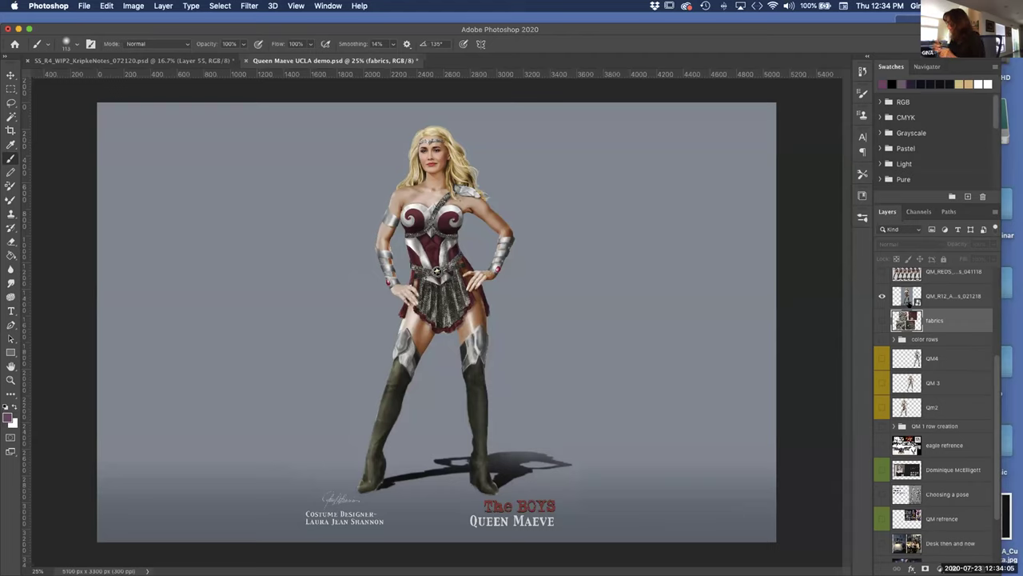
# Step: Replace the QM_R12 figure with the QM_REDS hair color row, and show the Boot all sides layer in its place
pyautogui.moveTo(994, 359); pyautogui.dragTo(993, 330)
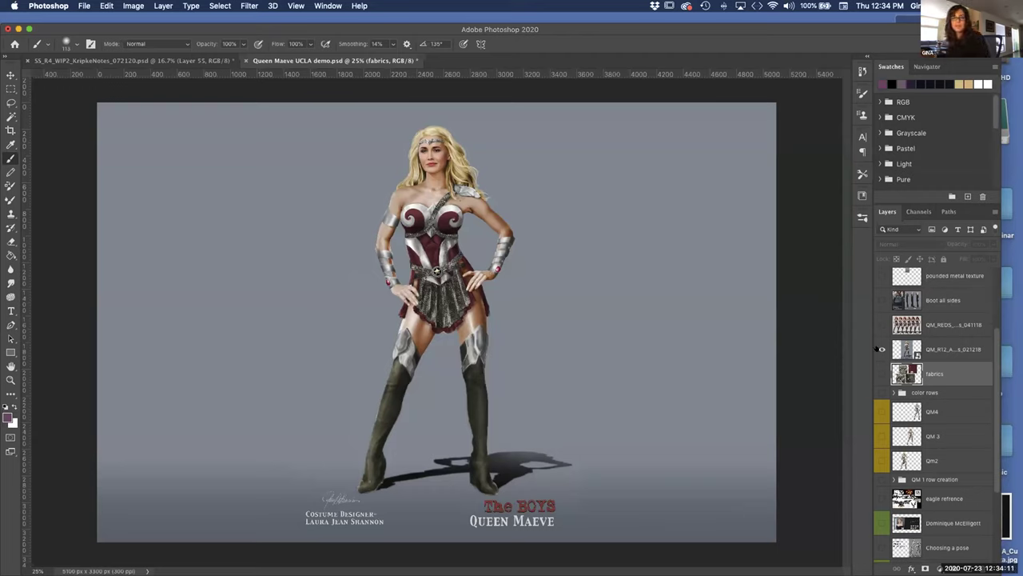
pyautogui.click(882, 349)
pyautogui.click(882, 324)
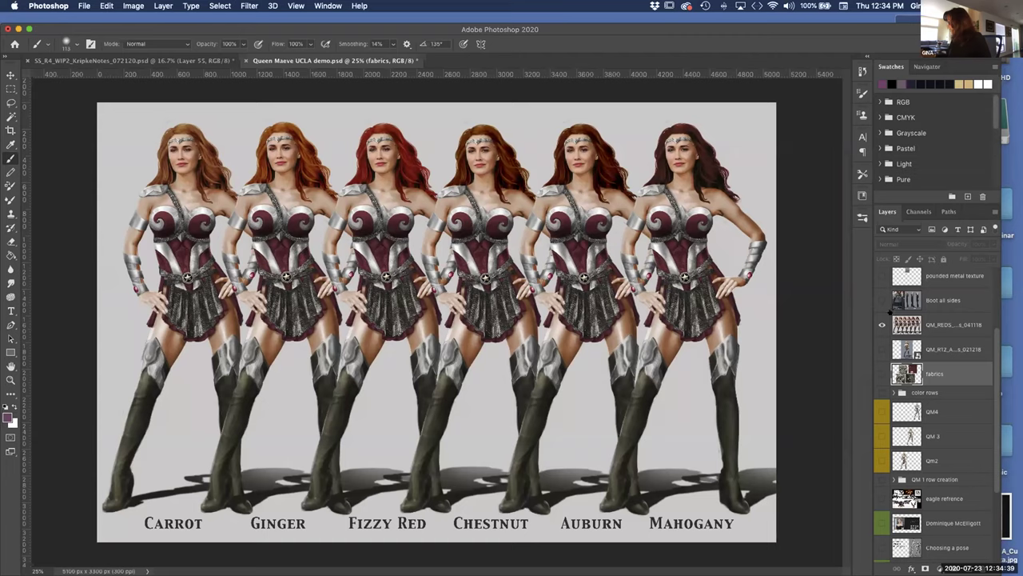
pyautogui.keyDown('alt'); pyautogui.click(883, 300); pyautogui.keyUp('alt')
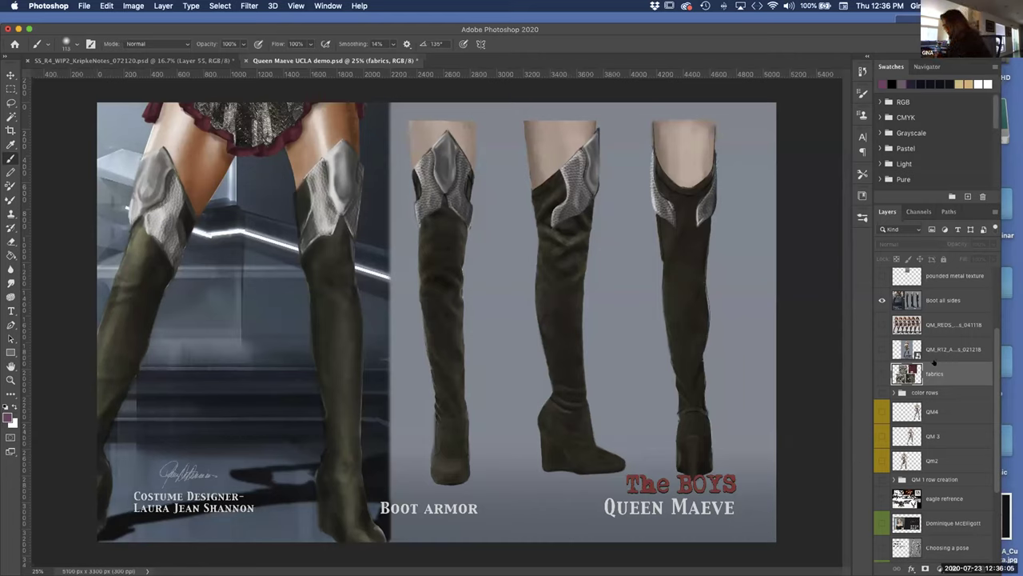
# Step: Hide the Boot all sides layer, and show and select the back view study layer with the Move tool active
pyautogui.scroll(2, 993, 343)
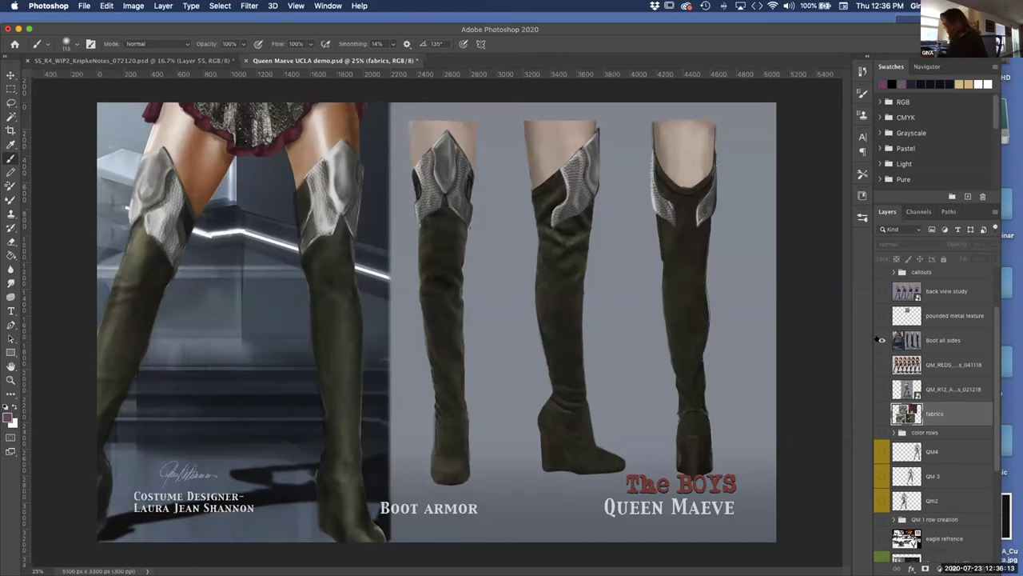
pyautogui.click(880, 339)
pyautogui.click(880, 291)
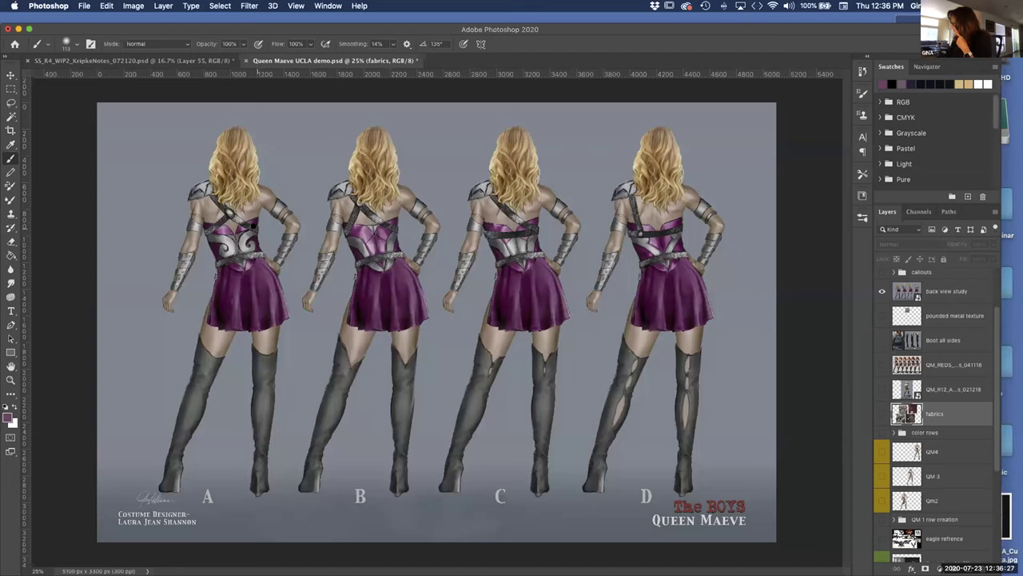
pyautogui.click(944, 289)
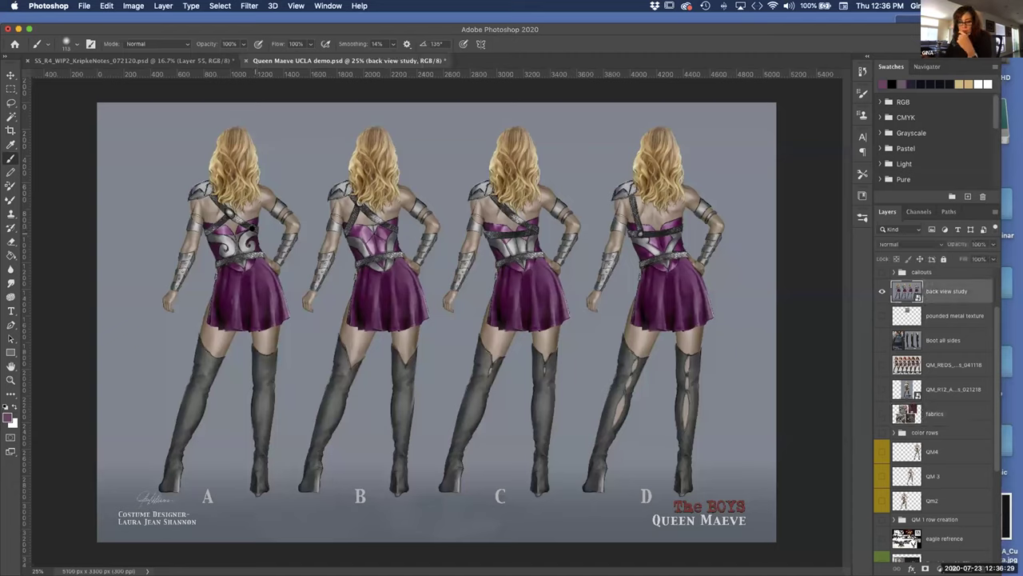
pyautogui.press('v')
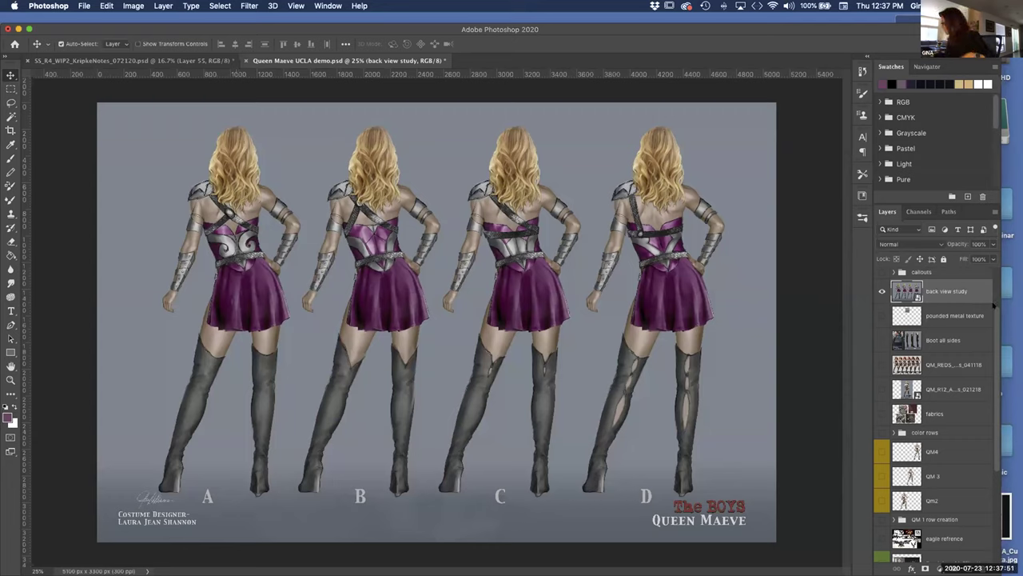
# Step: Hide the back view study, and expand and show the callouts group with its Fabric #1QM sheet
pyautogui.scroll(1, 994, 302)
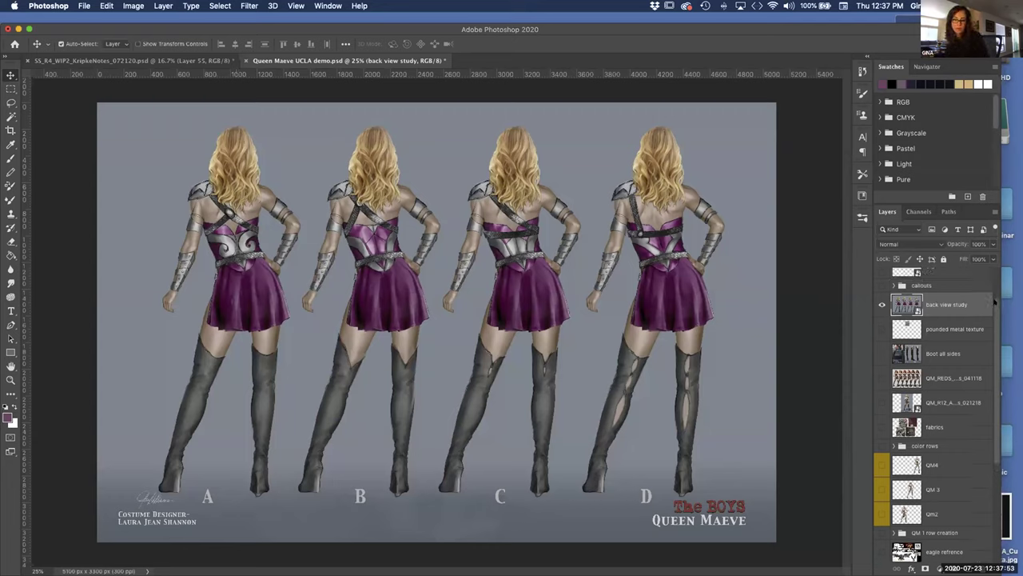
pyautogui.scroll(2, 994, 302)
pyautogui.click(881, 330)
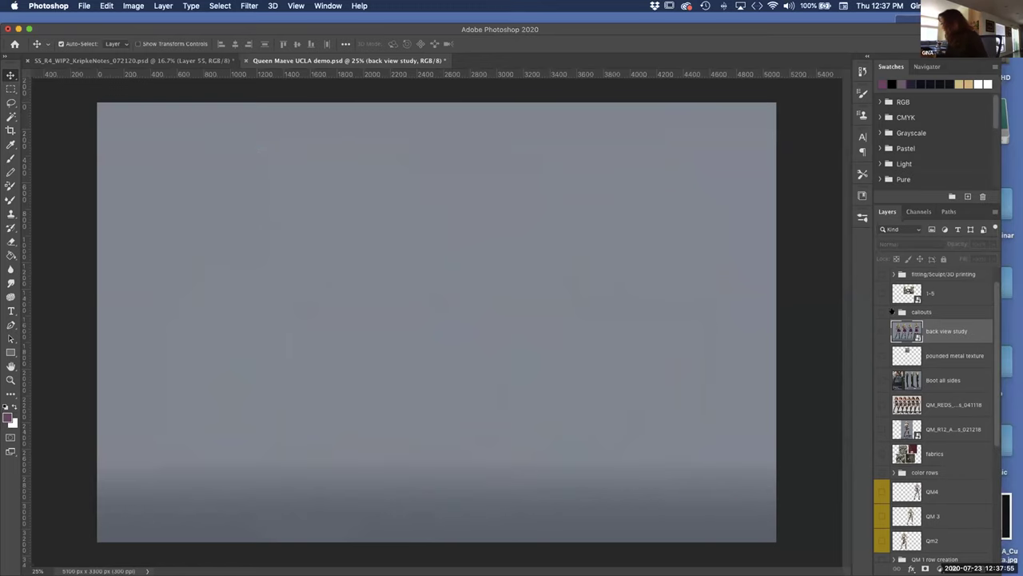
pyautogui.click(892, 311)
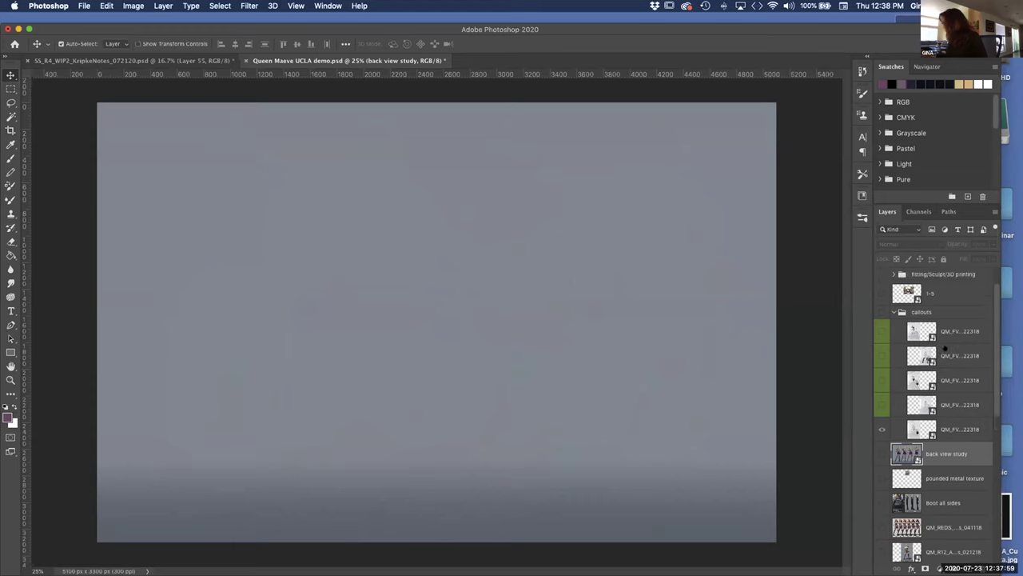
pyautogui.click(882, 430)
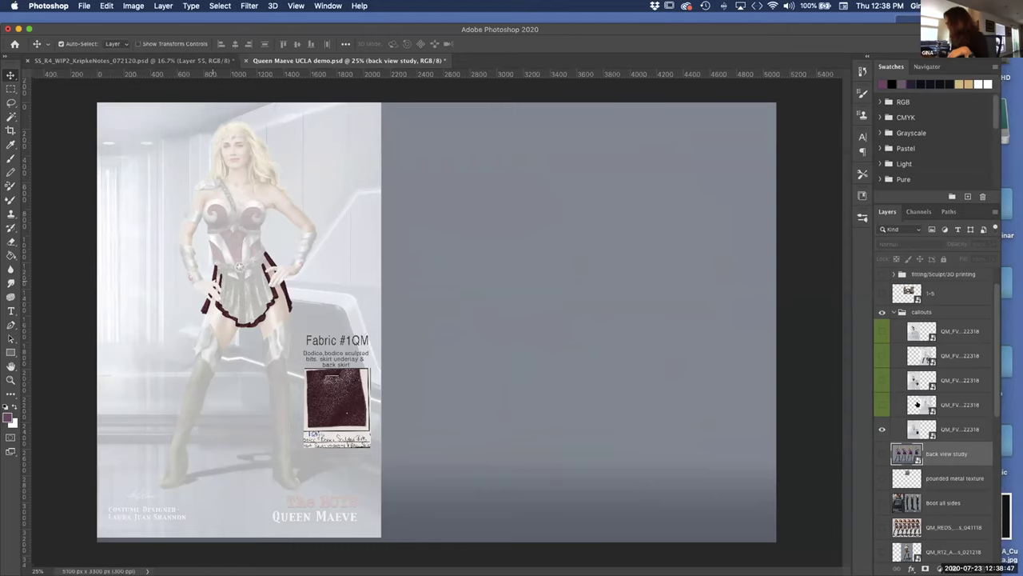
# Step: Show the remaining callout sheets one by one: Fabric #2QM, Fabric #3QM, Fabric #4QM Boots and Sculpted
pyautogui.click(882, 406)
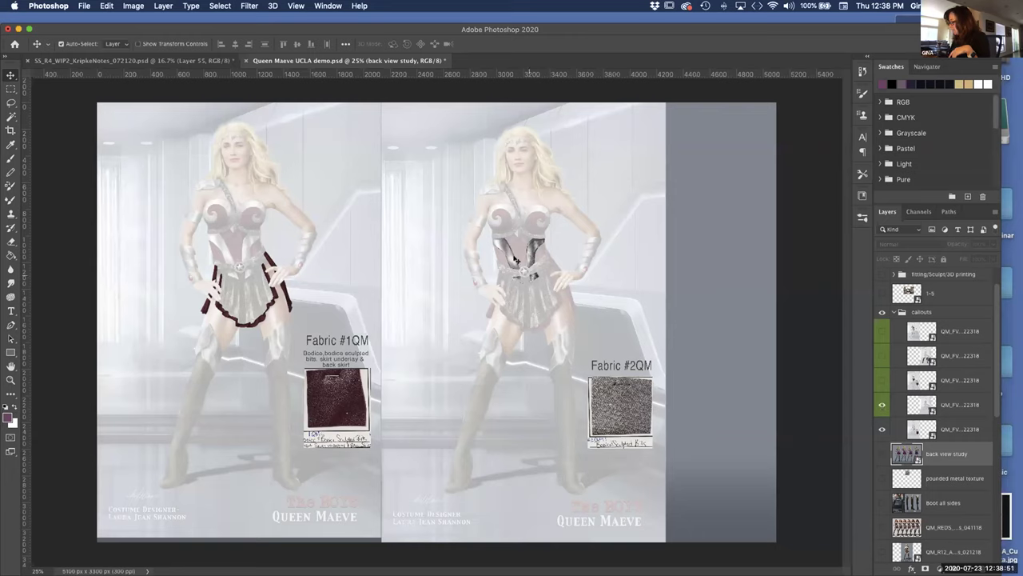
pyautogui.click(882, 382)
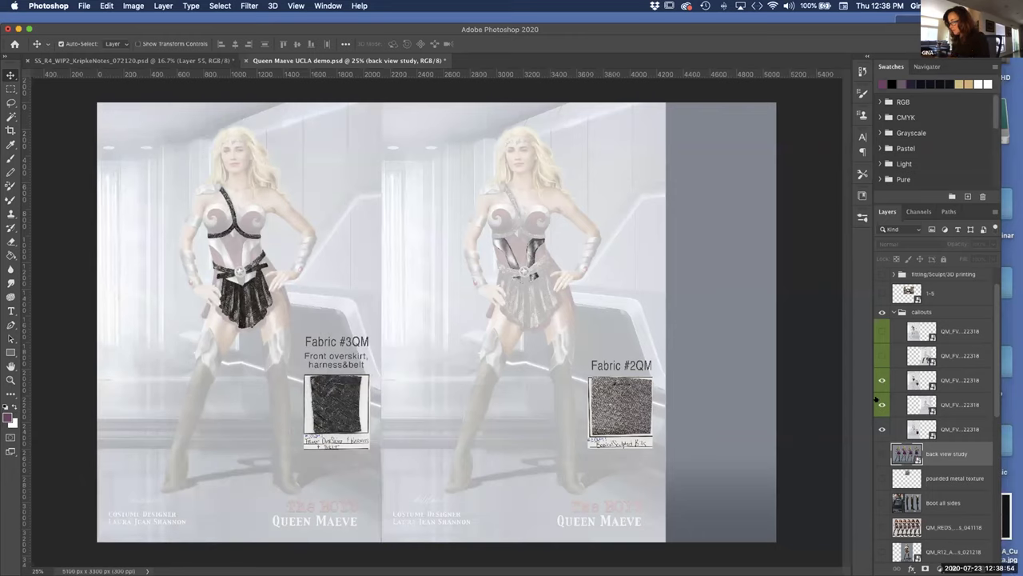
pyautogui.click(882, 355)
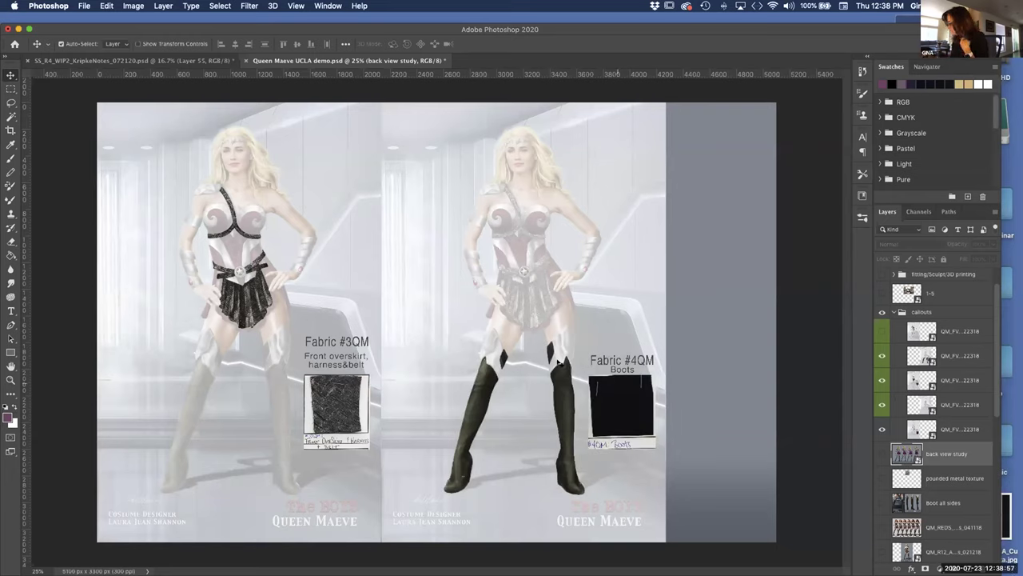
pyautogui.click(881, 330)
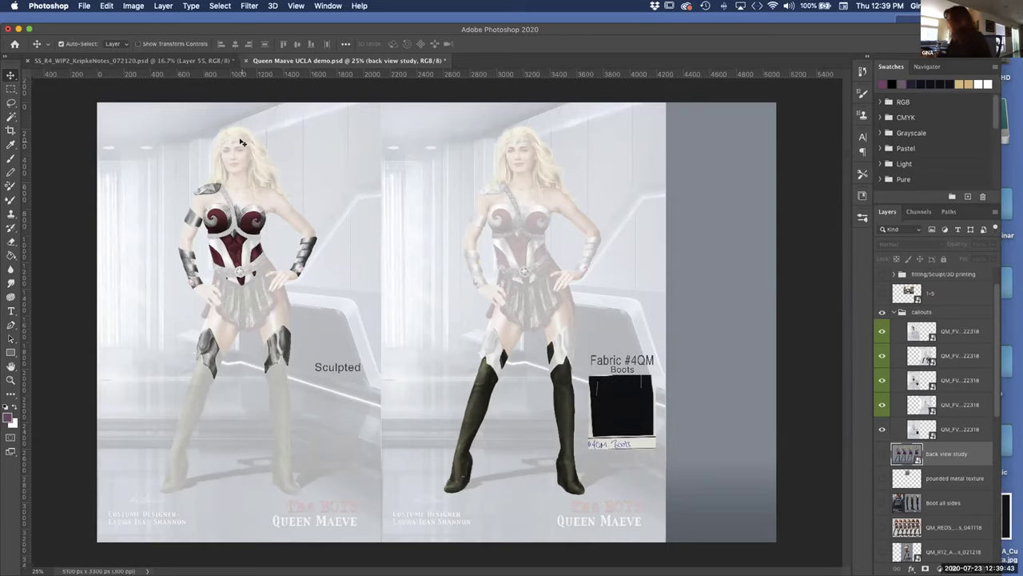
# Step: Collapse and hide the callouts group, and expand and show the fitting/Sculpt/3D printing group
pyautogui.click(893, 312)
pyautogui.click(882, 312)
pyautogui.scroll(2, 993, 330)
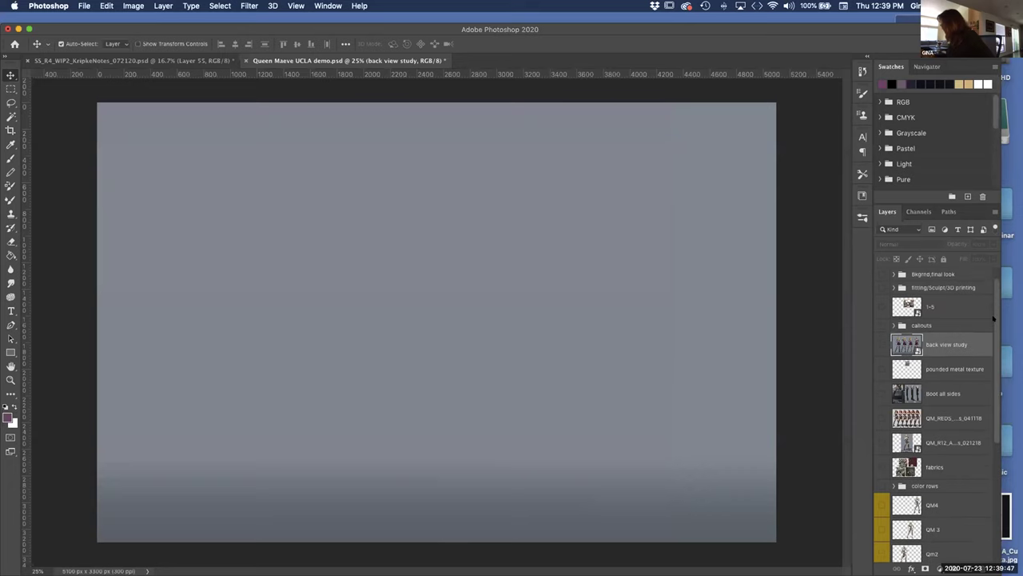
pyautogui.click(893, 300)
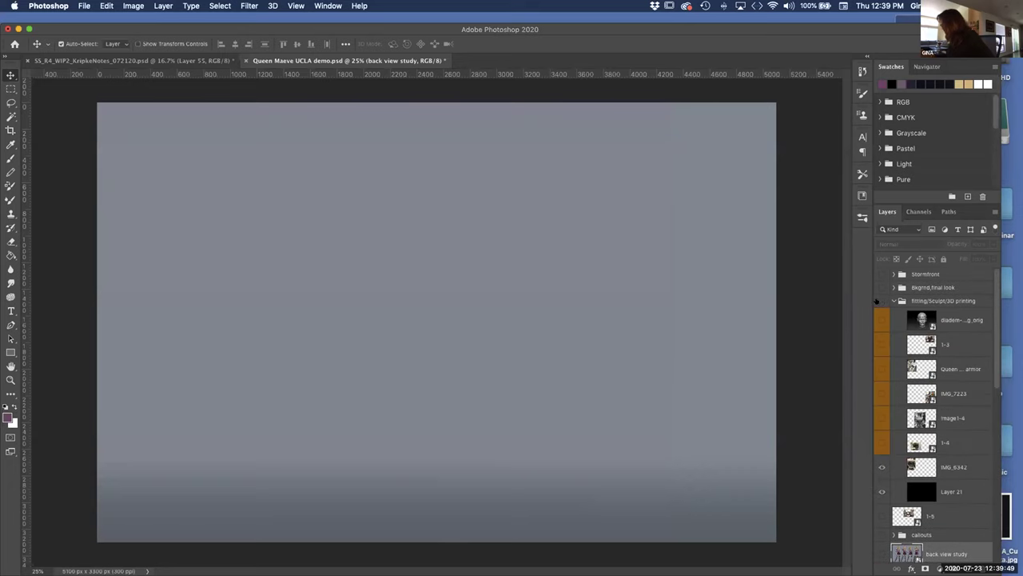
pyautogui.click(882, 301)
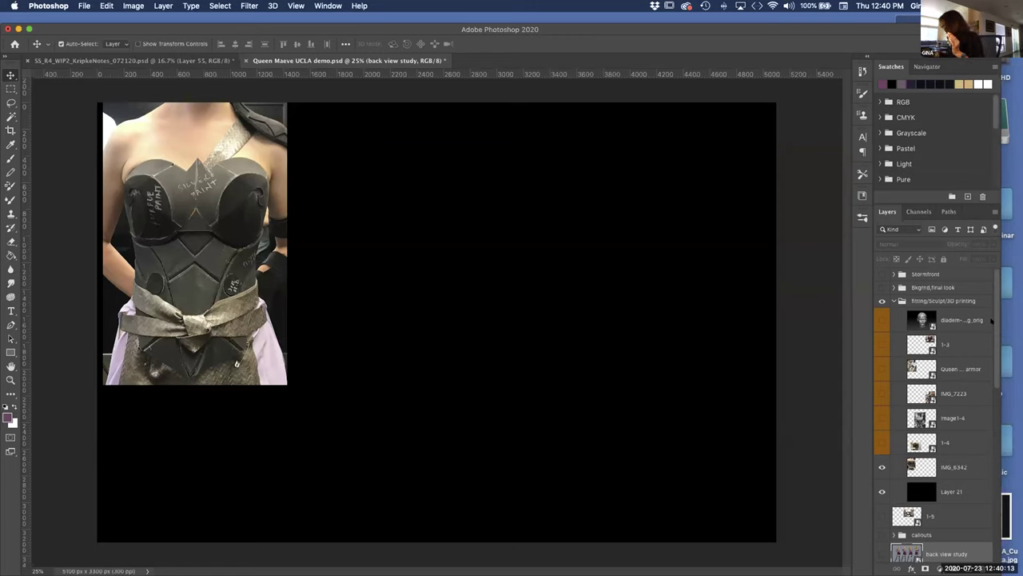
# Step: Move the 1-5 layer into the fitting/Sculpt/3D printing group below the diadem layer, and show the 1-4 and image1-4 photos
pyautogui.moveTo(951, 509); pyautogui.dragTo(962, 338)
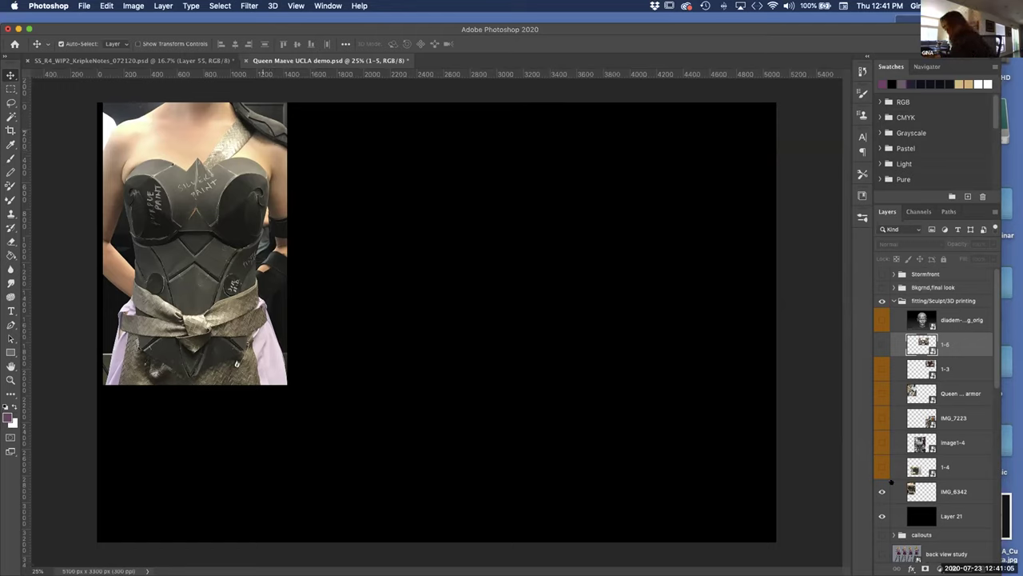
pyautogui.click(882, 467)
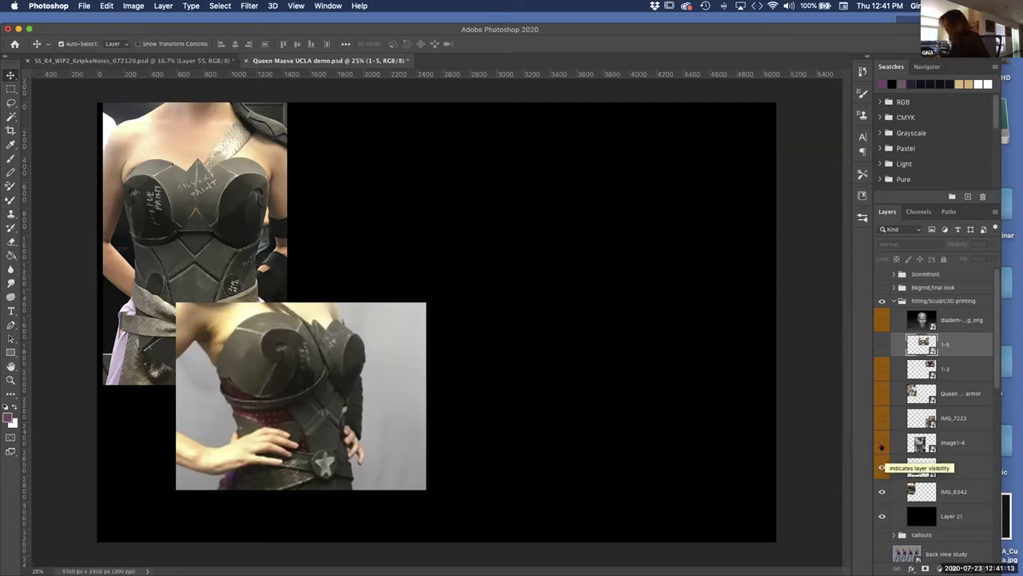
pyautogui.click(879, 442)
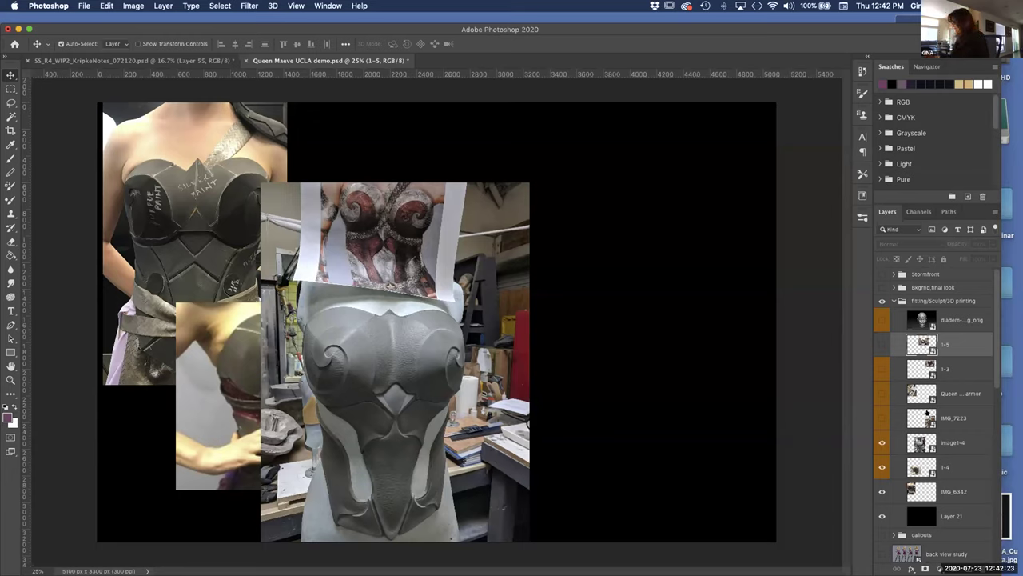
# Step: Show the IMG_7223 gauntlet, Queen armor shoulder, 1-3 and 1-5 bodice fitting photos in the fitting group
pyautogui.click(882, 418)
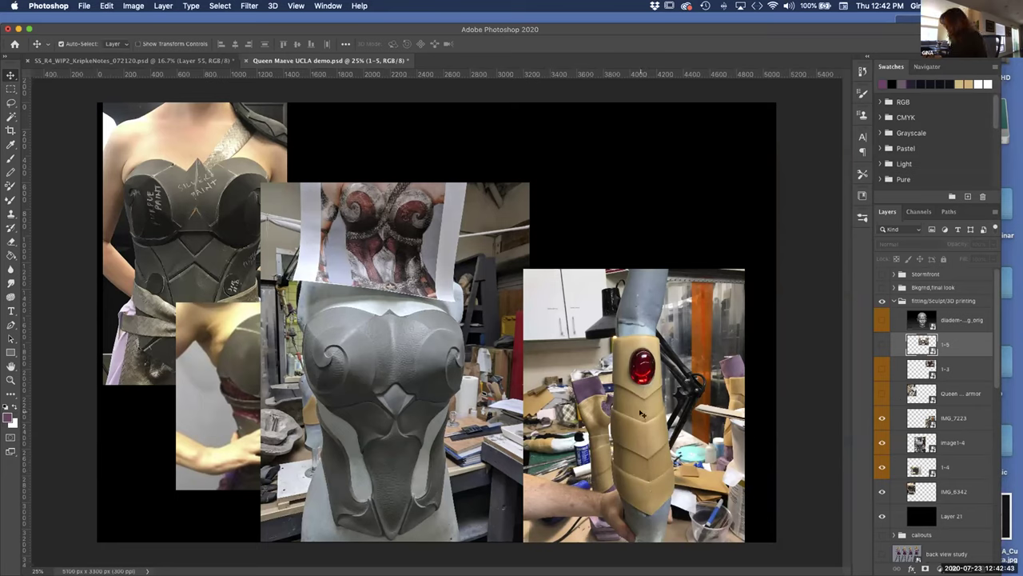
pyautogui.click(882, 392)
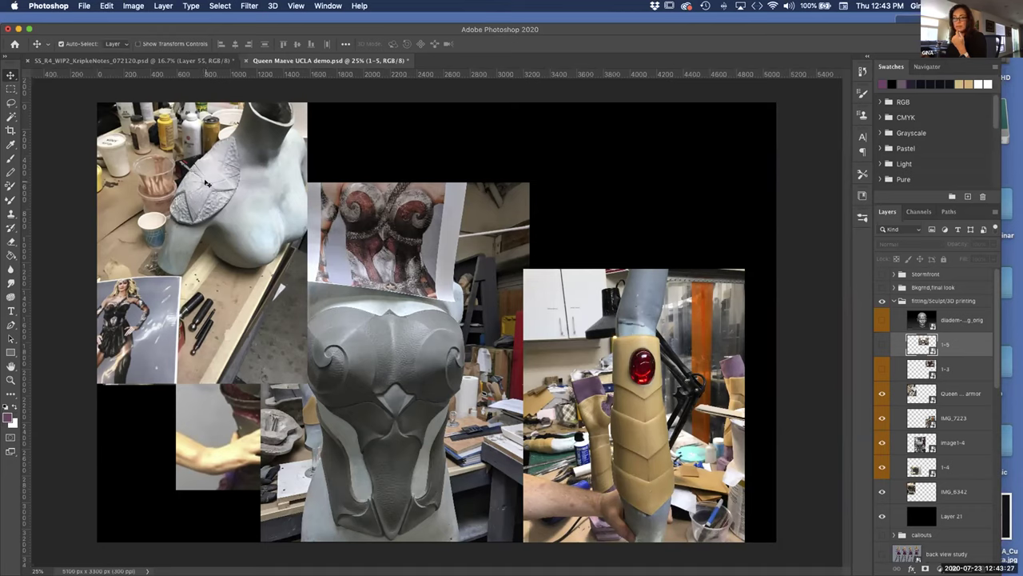
pyautogui.click(882, 365)
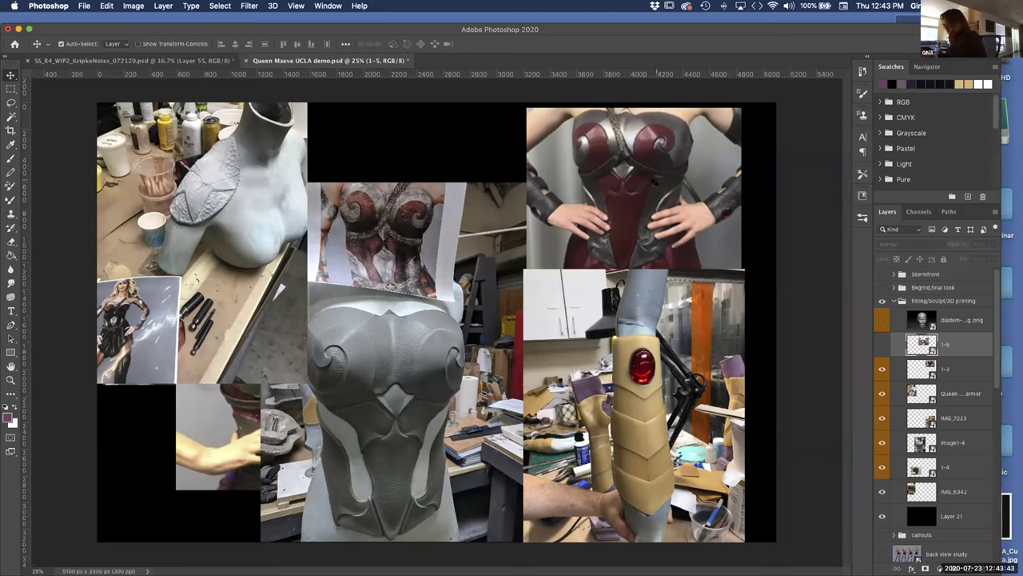
pyautogui.click(882, 344)
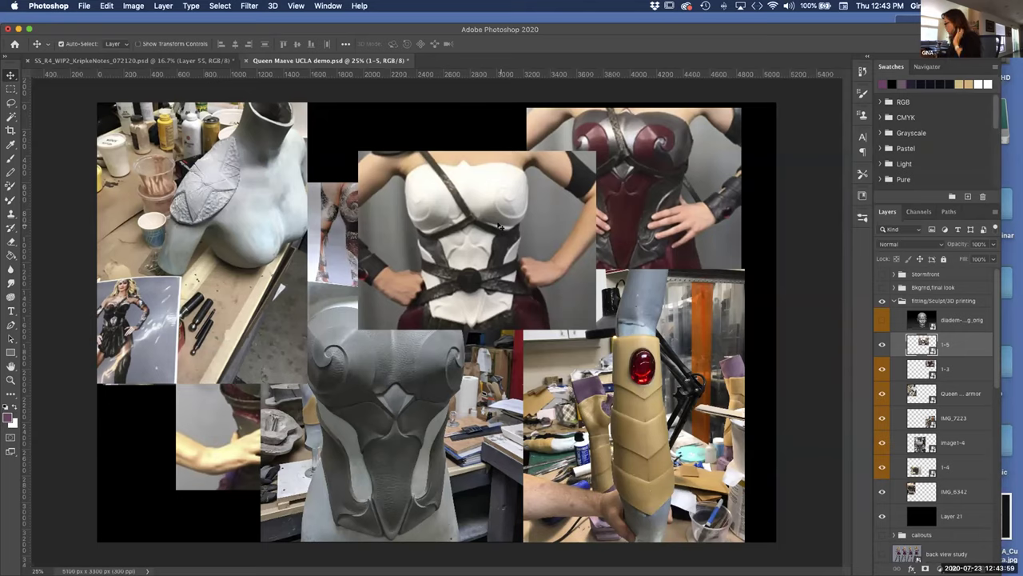
# Step: Show the diadem head sculpt, and collapse and hide the fitting/Sculpt/3D printing group
pyautogui.click(881, 320)
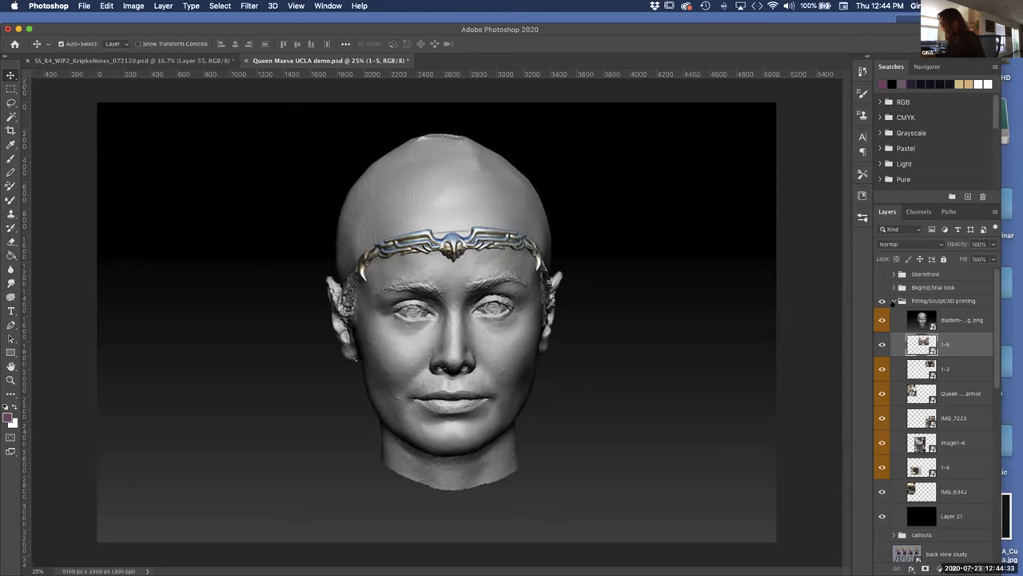
pyautogui.click(894, 301)
pyautogui.click(882, 301)
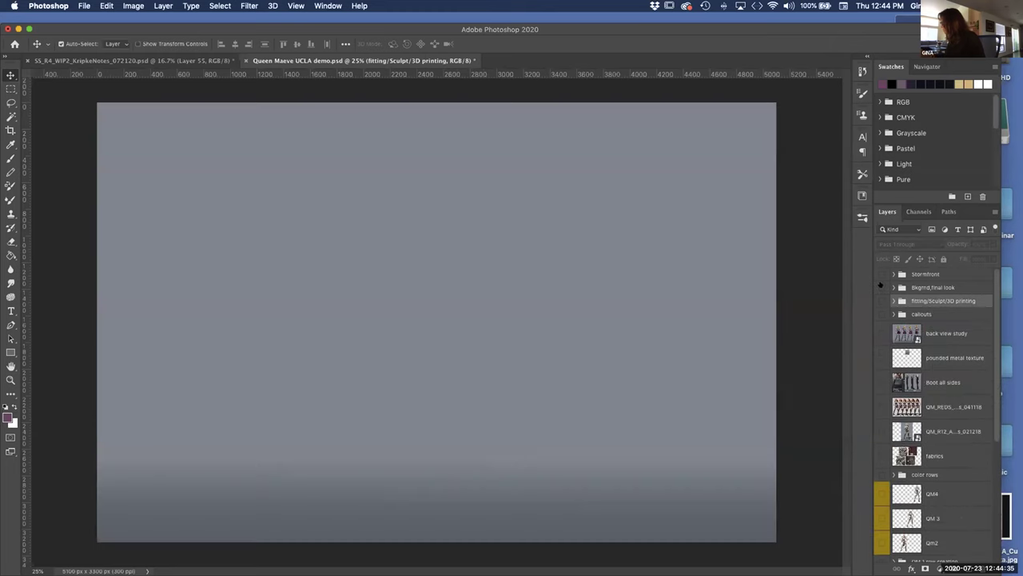
# Step: Show and expand the Bkgrnd,final look group, and select its Boardroom image layer
pyautogui.click(882, 287)
pyautogui.click(894, 287)
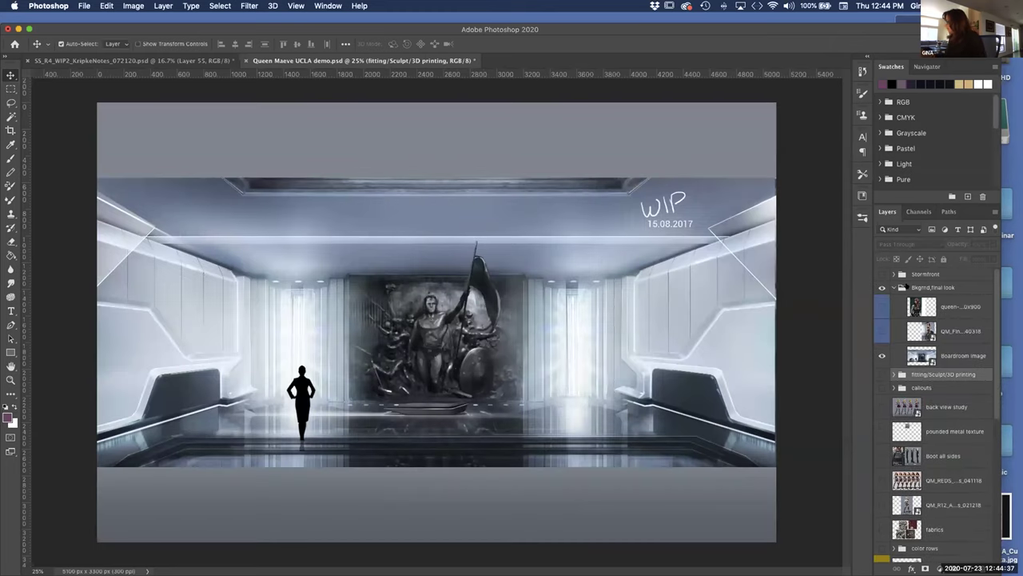
pyautogui.scroll(-1, 994, 308)
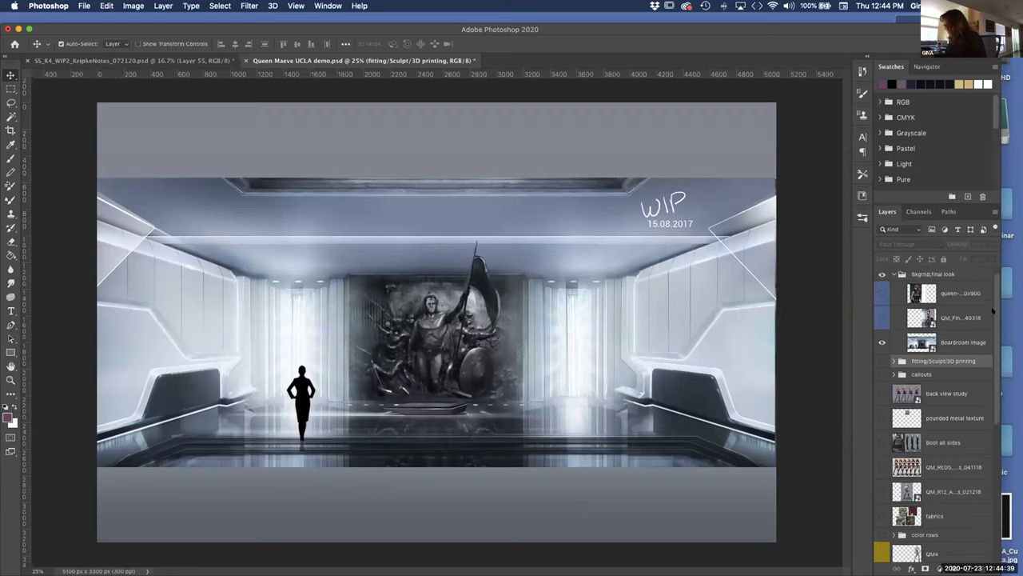
pyautogui.click(964, 340)
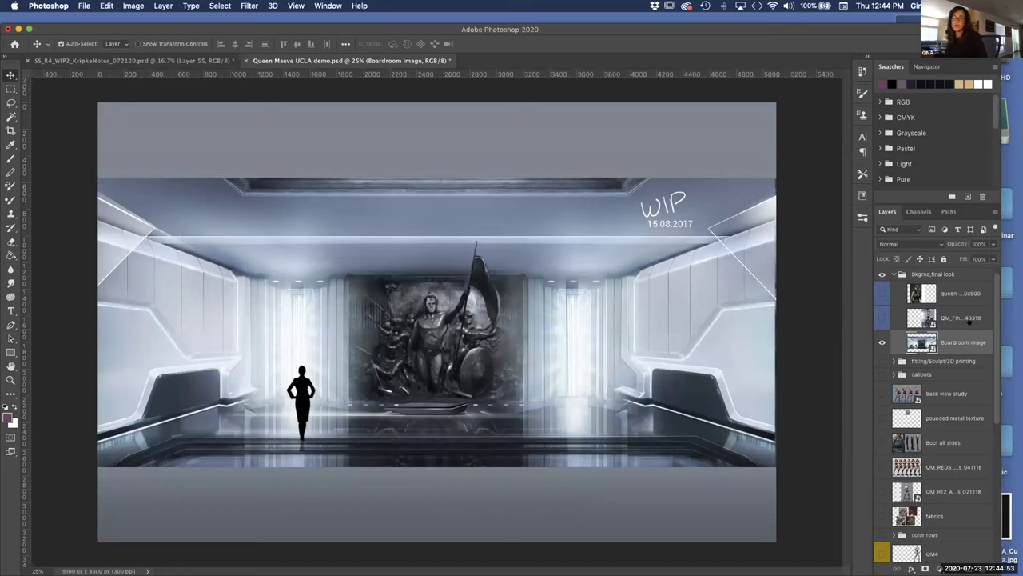
# Step: Show the final Queen Maeve illustration and the queen-maeve-the-boys-corset-900x900 photo over the boardroom, and select the photo layer
pyautogui.click(881, 318)
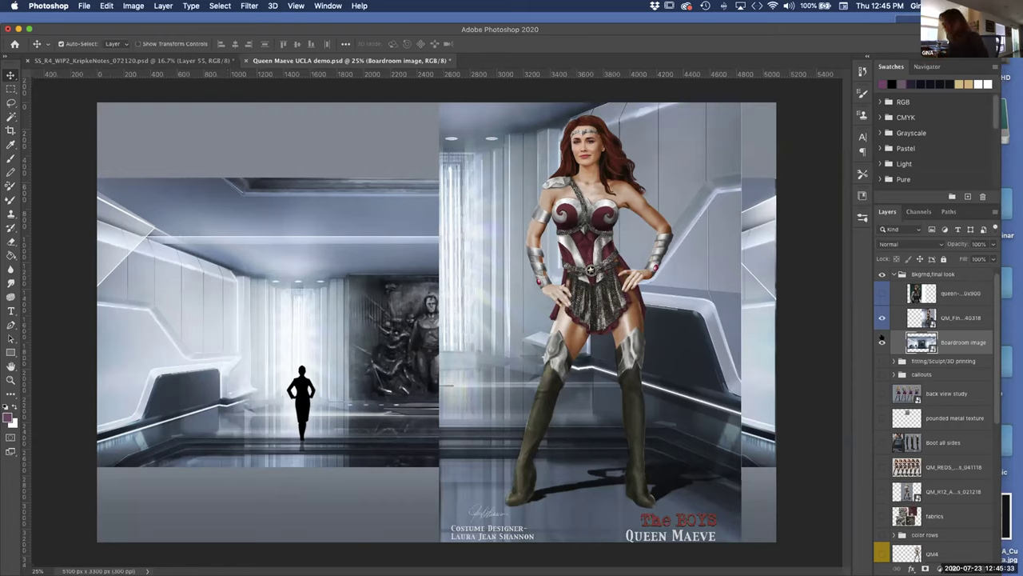
pyautogui.scroll(1, 882, 297)
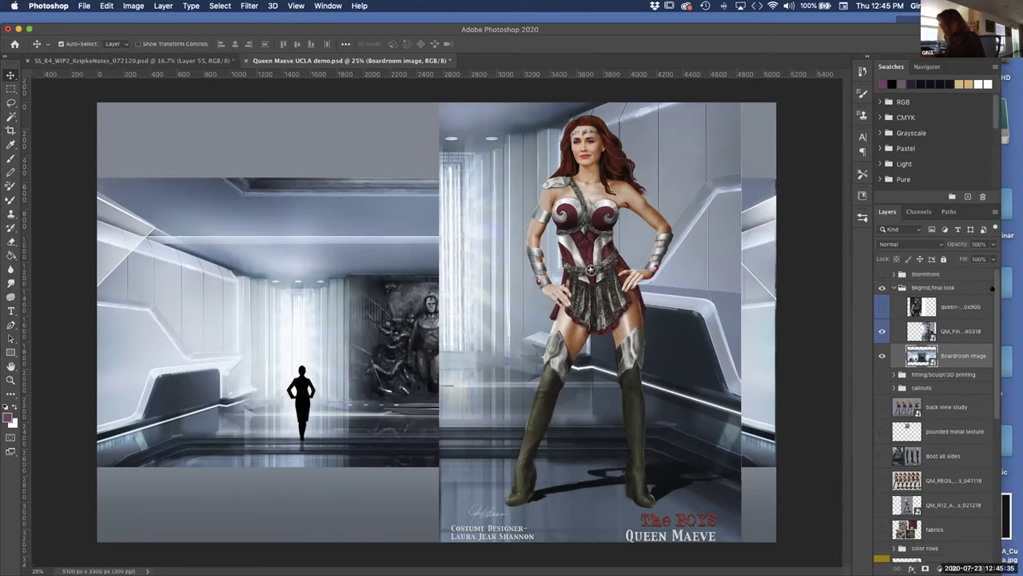
pyautogui.click(883, 306)
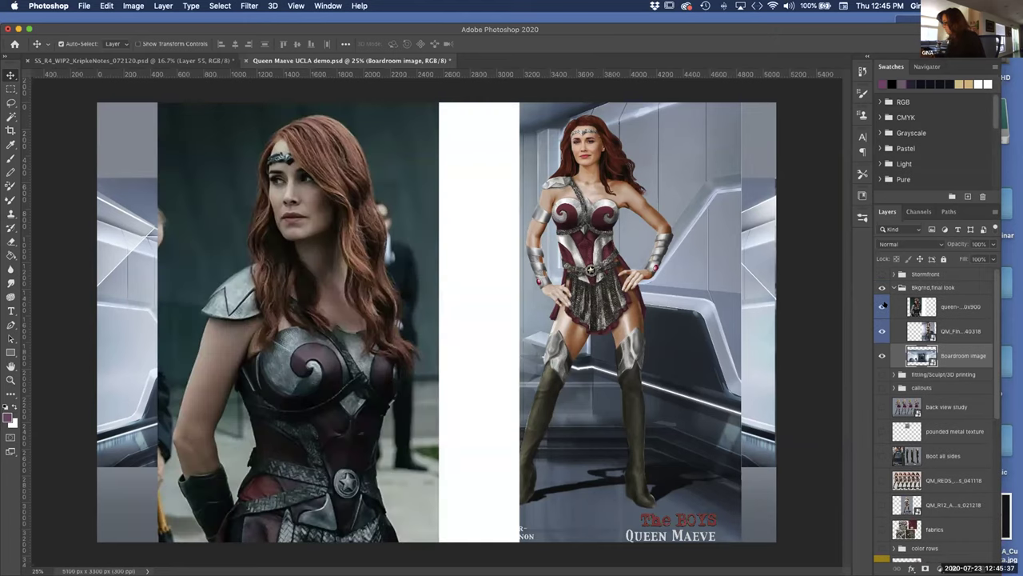
pyautogui.click(949, 302)
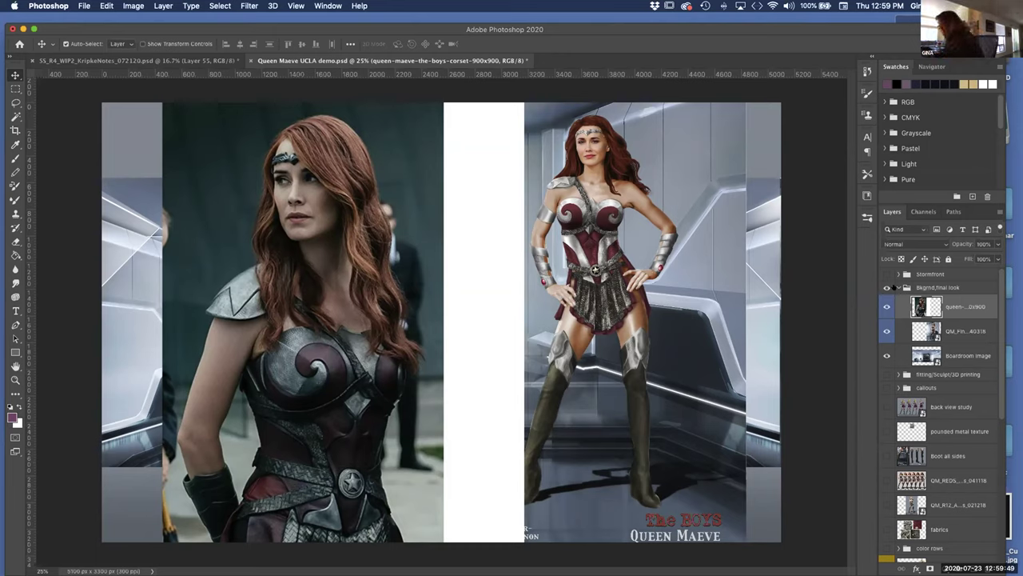
# Step: Collapse and hide the Bkgrnd,final look group, and show the Stormfront group
pyautogui.click(898, 287)
pyautogui.click(887, 287)
pyautogui.click(885, 273)
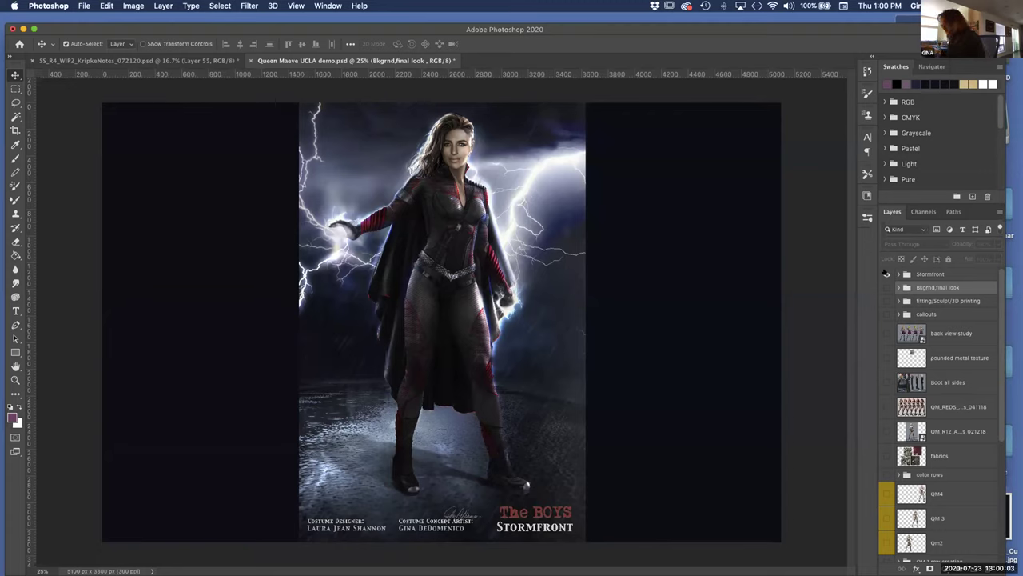
# Step: Expand the Stormfront group, show its hidden 072220 costume photo and illustration layer, and collapse the group
pyautogui.click(952, 275)
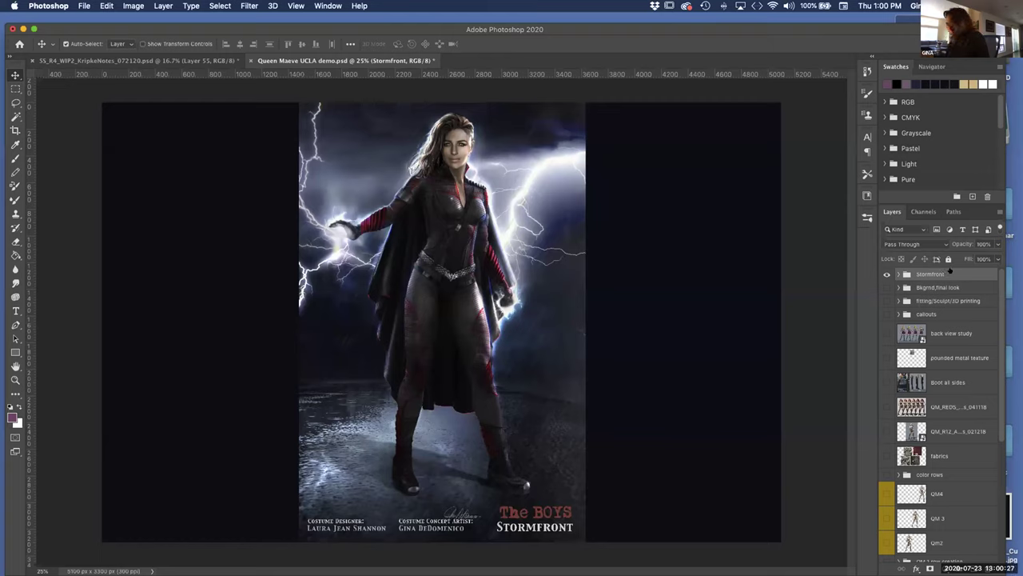
pyautogui.click(897, 273)
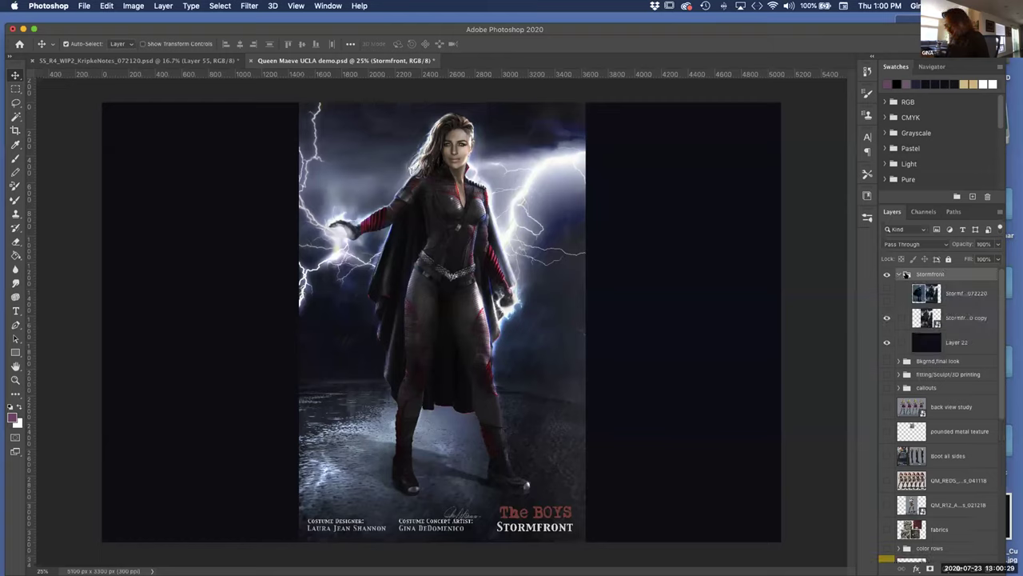
pyautogui.click(887, 293)
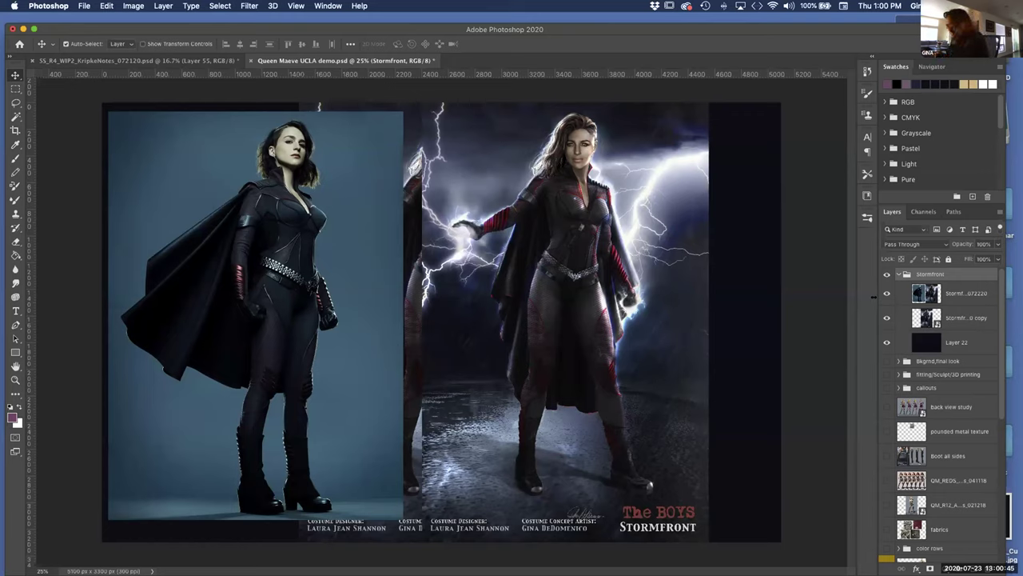
pyautogui.click(898, 274)
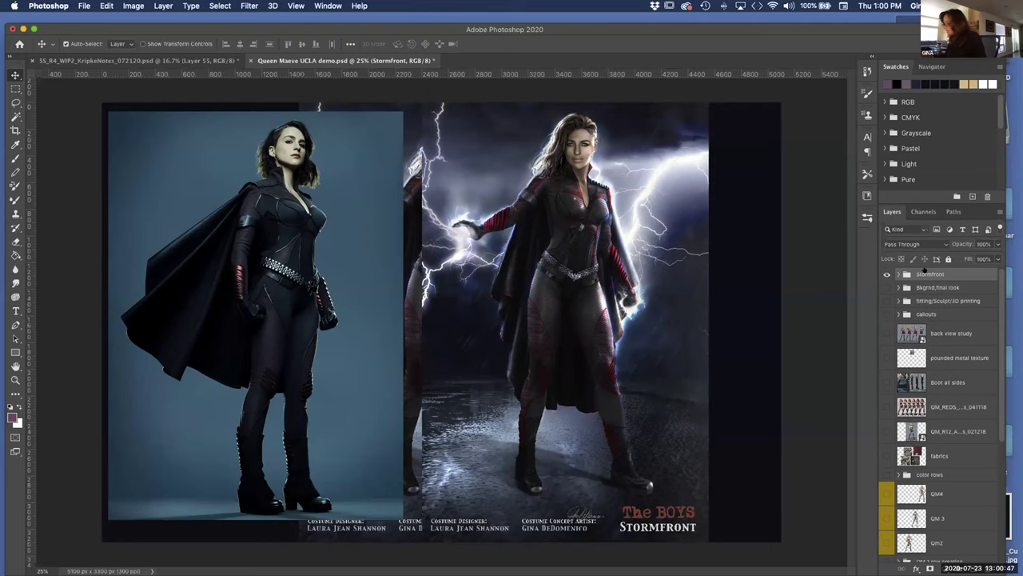